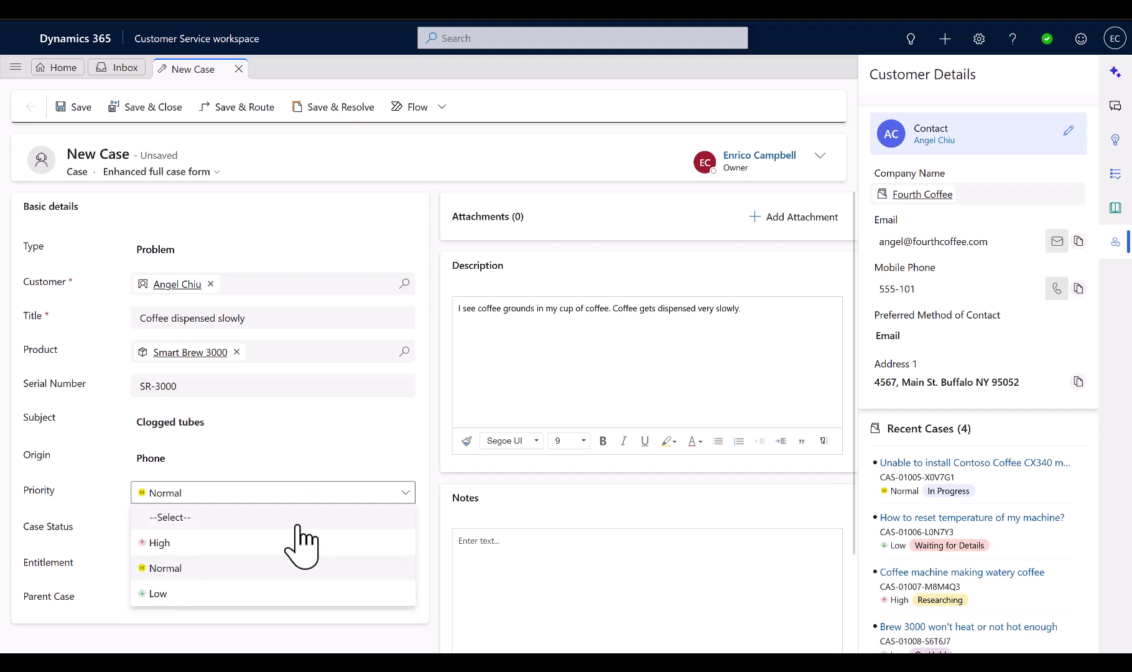
Step: Give the Coffee dispensed slowly case High priority and Researching status, then save with Ctrl+S
click(298, 535)
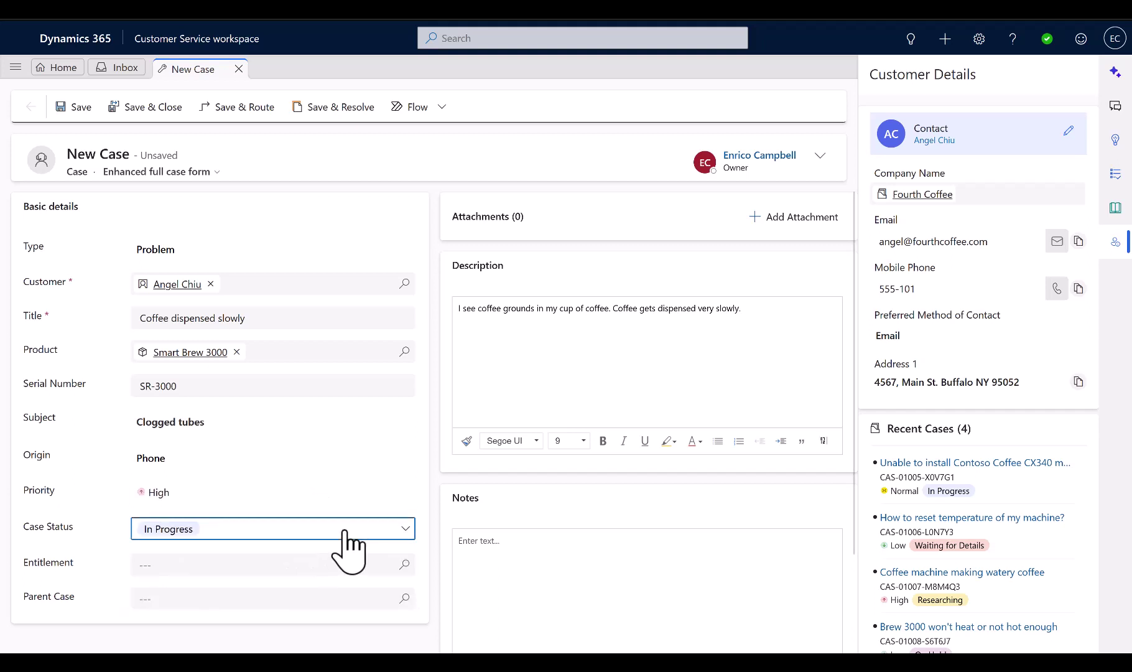
click(345, 531)
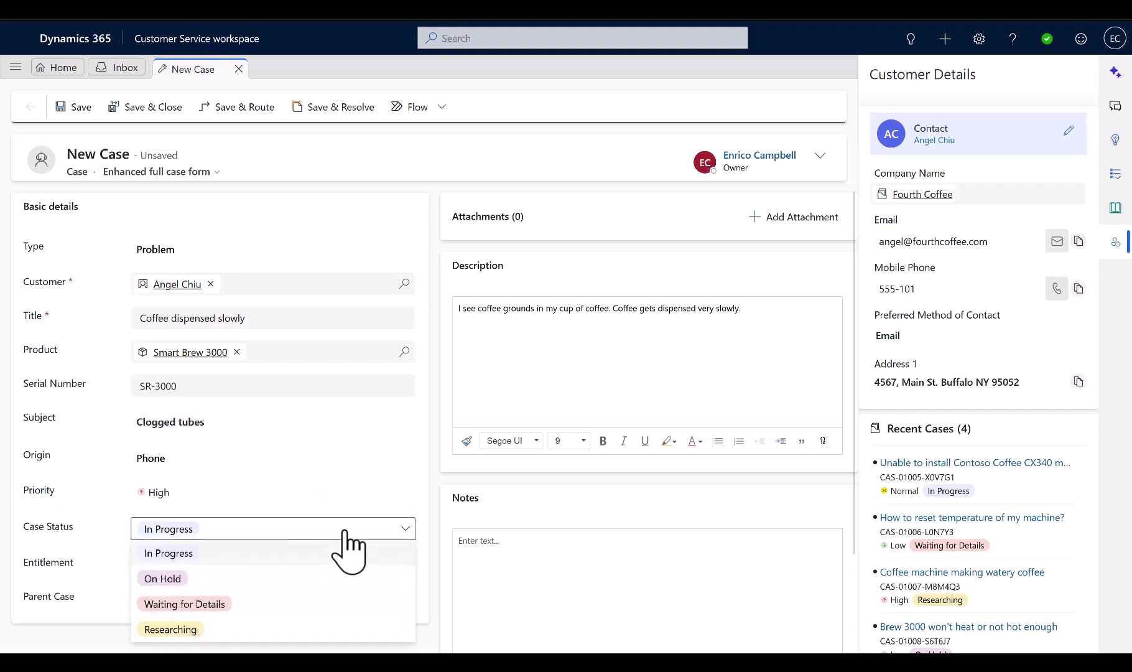
click(299, 639)
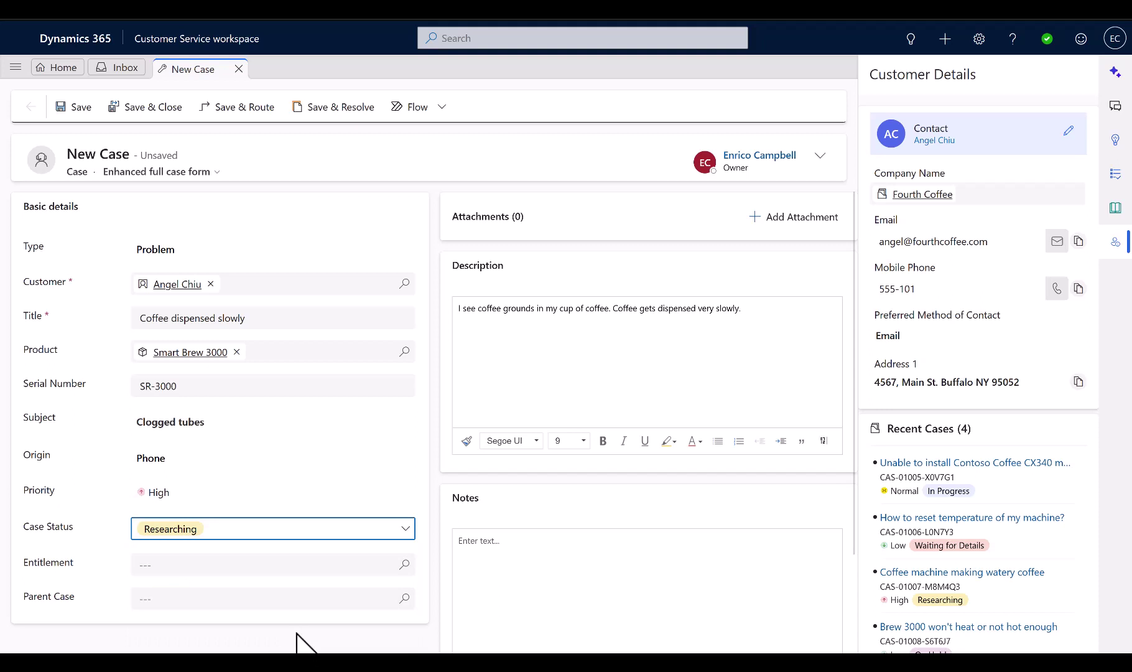
key(ctrl+s)
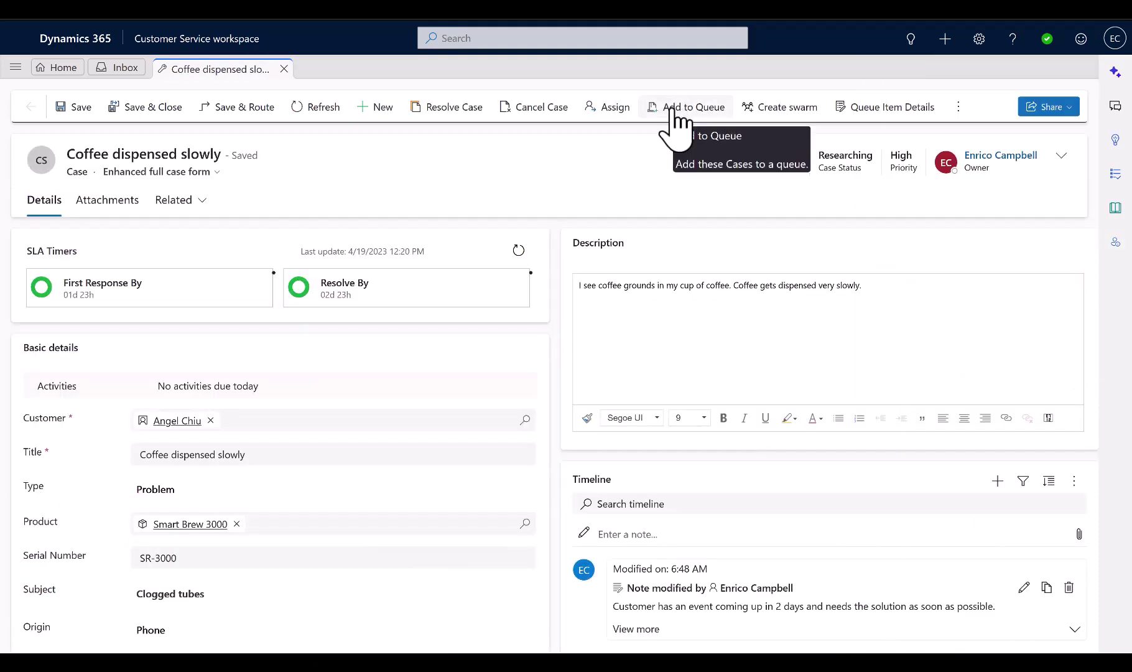
Step: Queue the case to Contoso Coffee Support, then reopen the queue dialog to verify and cancel
click(671, 111)
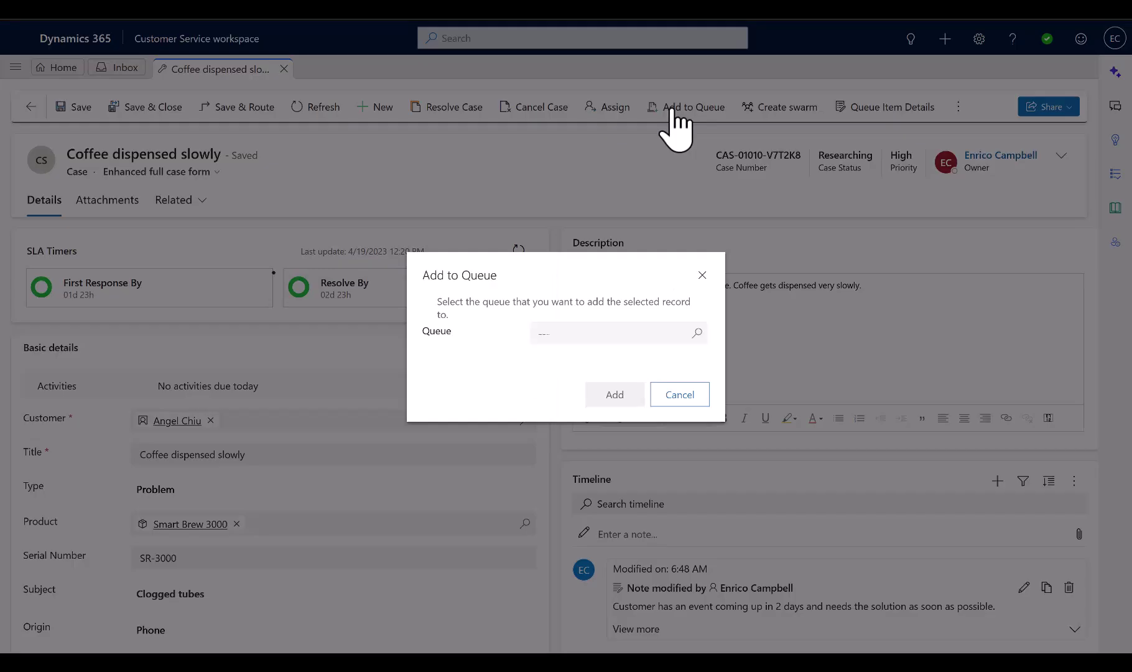
click(697, 333)
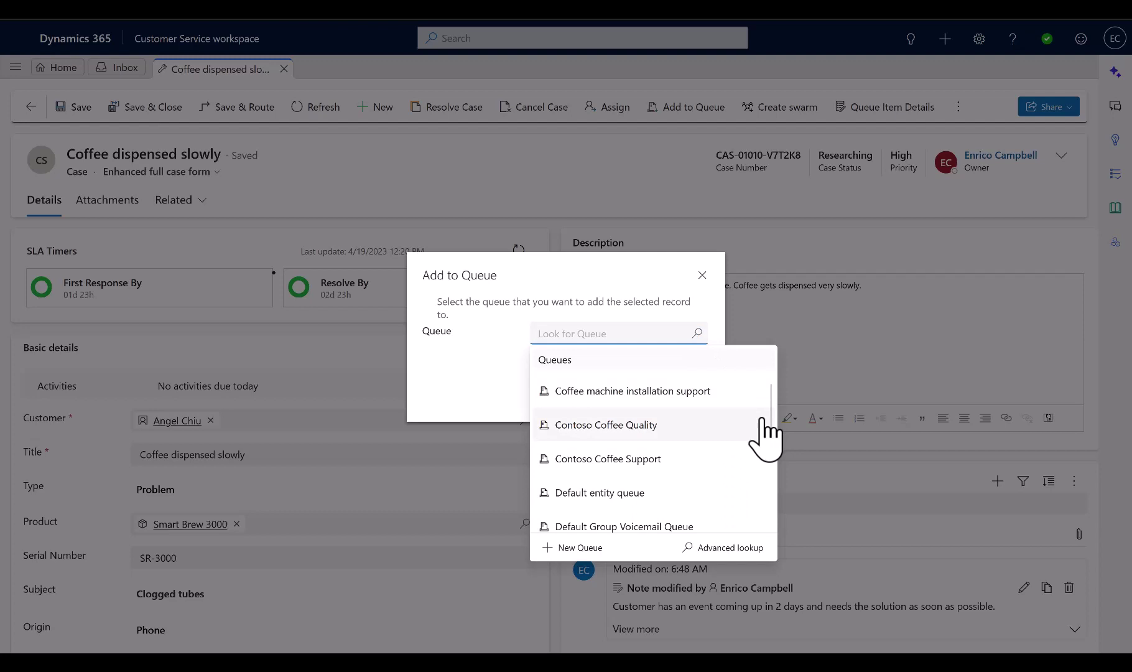
mouse_move(771, 418)
mouse_down()
mouse_move(777, 504)
mouse_move(777, 402)
mouse_up()
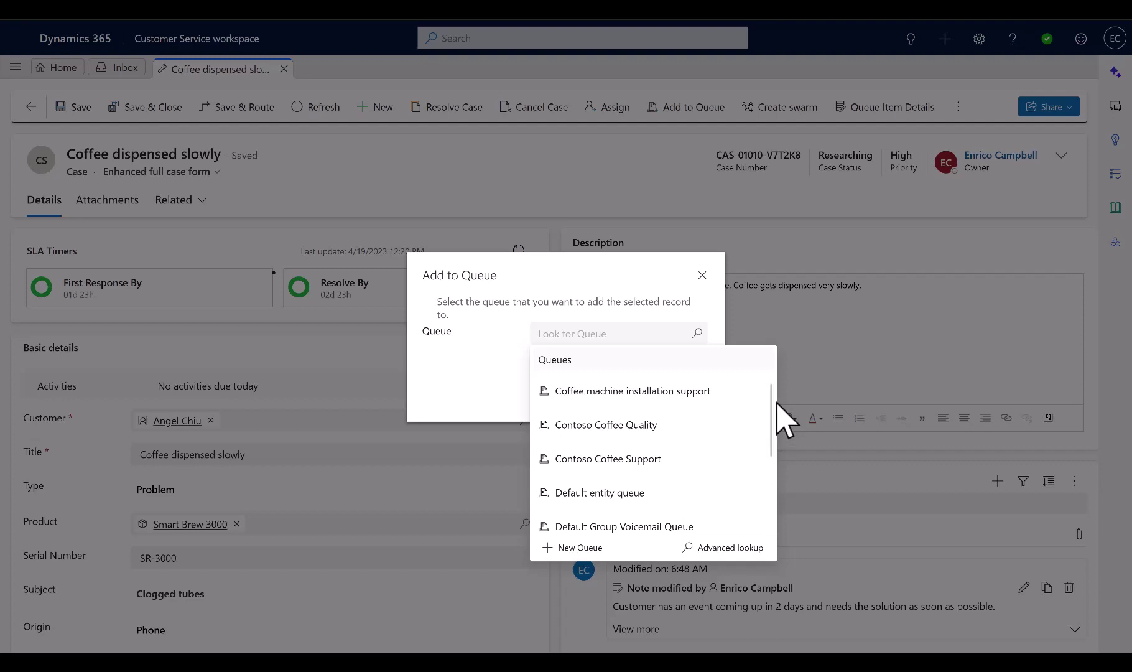
click(634, 459)
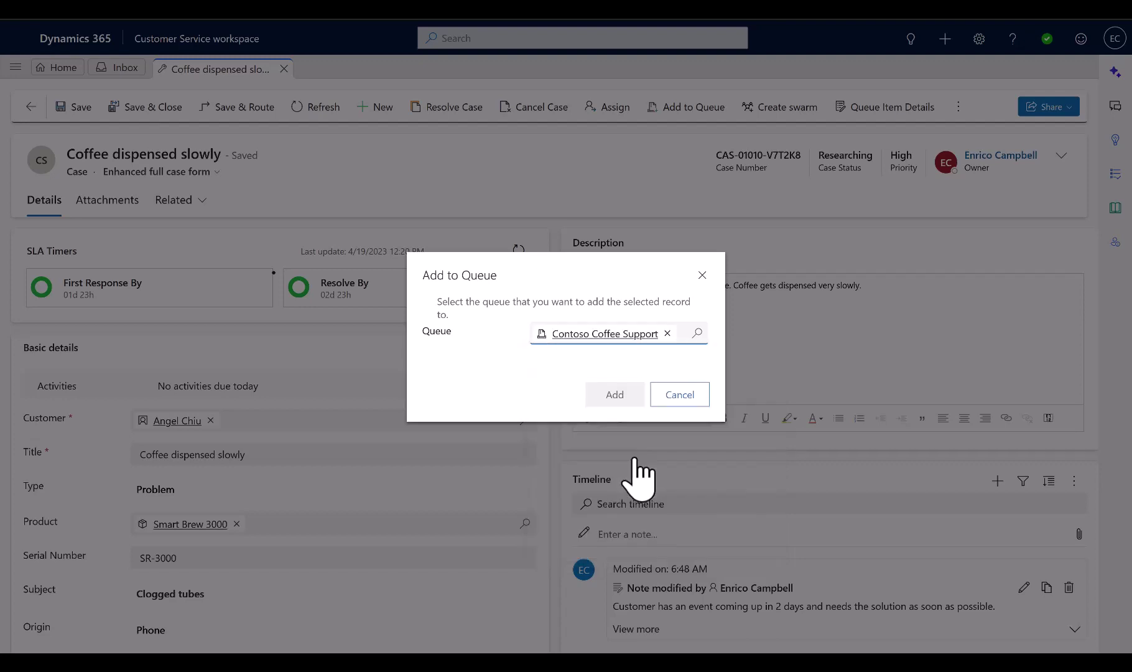
click(615, 395)
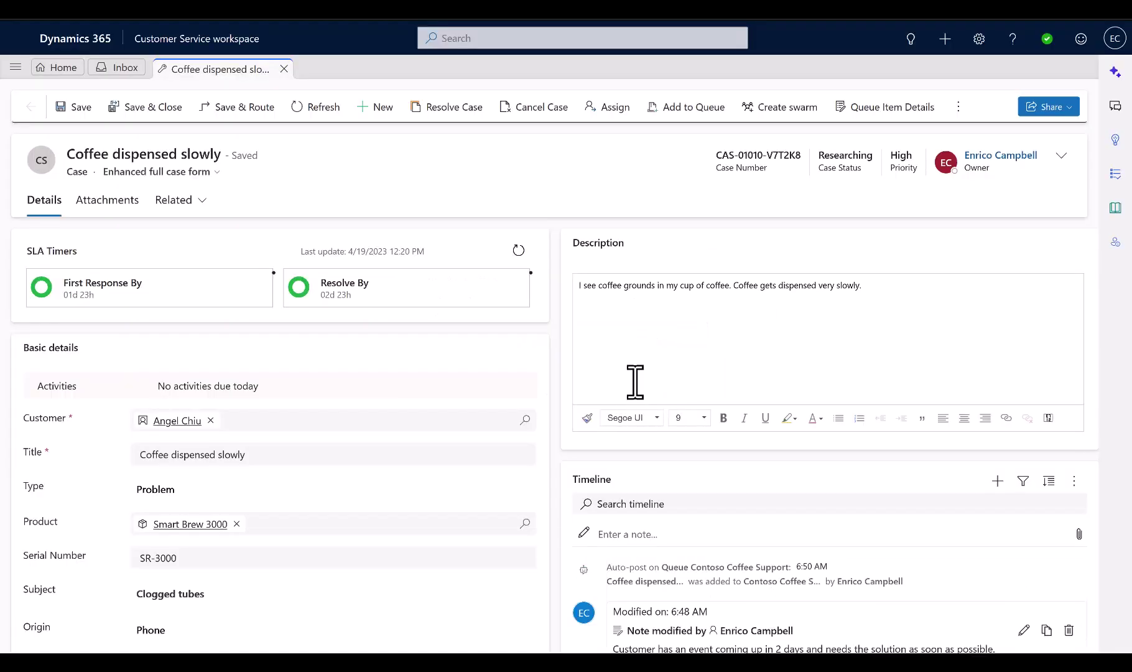
click(689, 113)
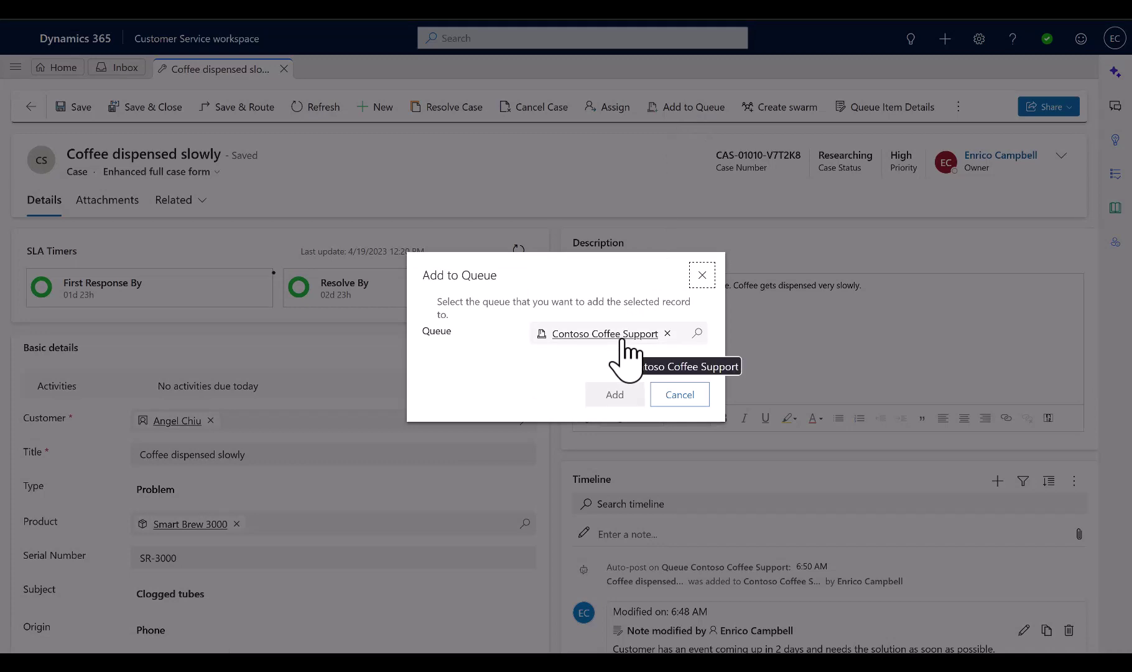
click(664, 402)
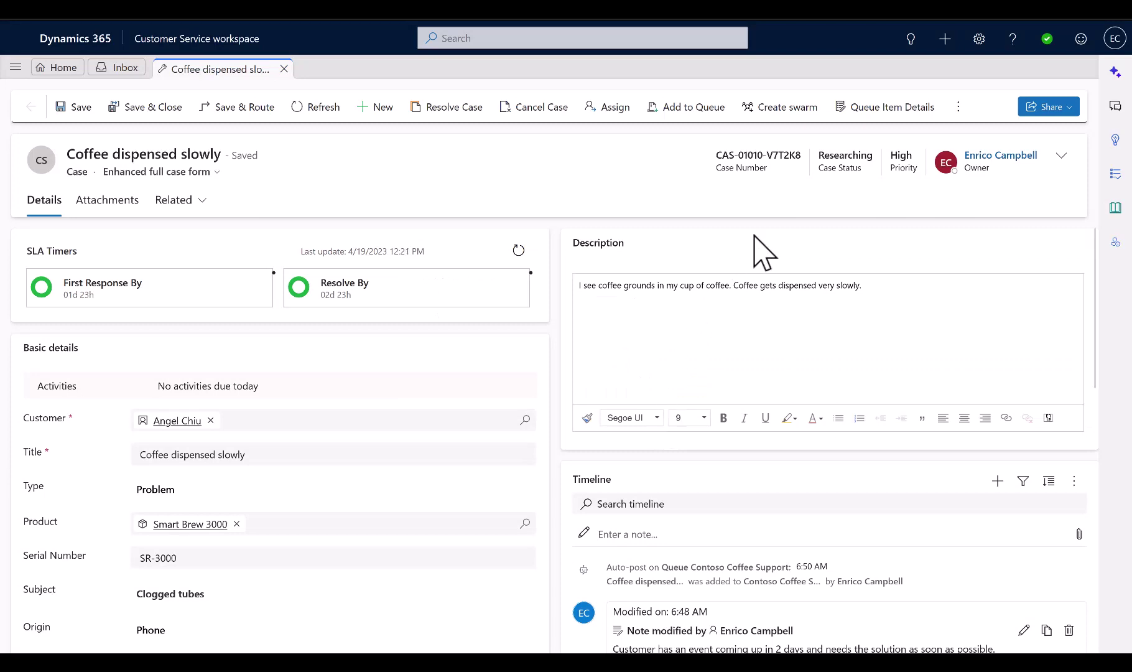
Step: Pick a user in Worked By on the case's queue item details and save and close
click(871, 110)
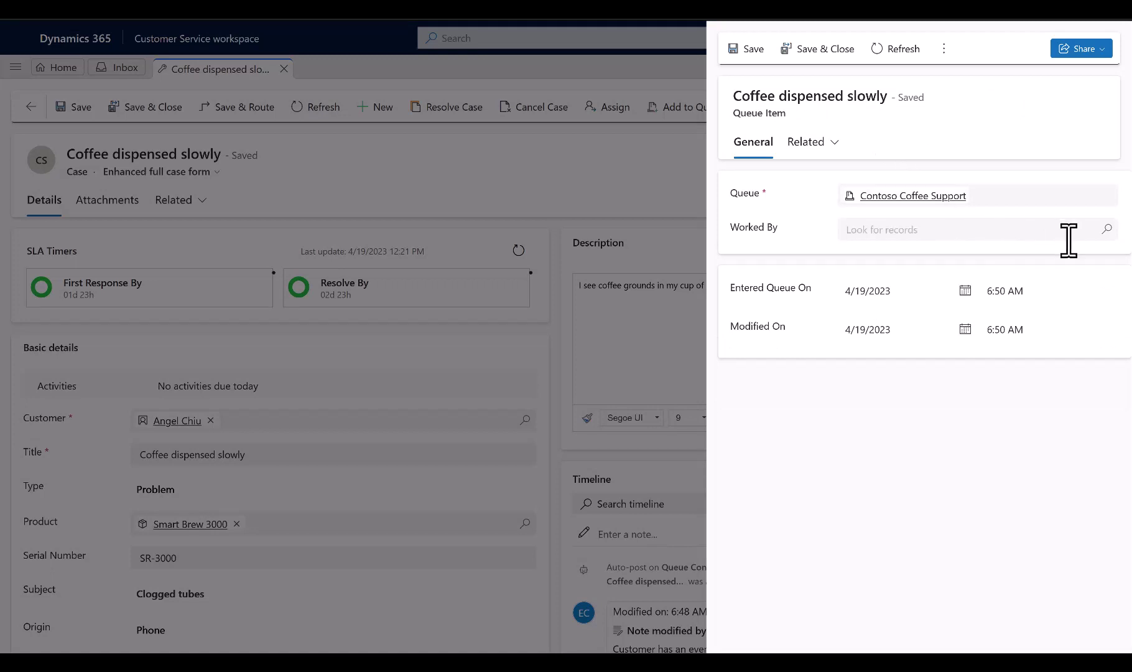
click(1108, 229)
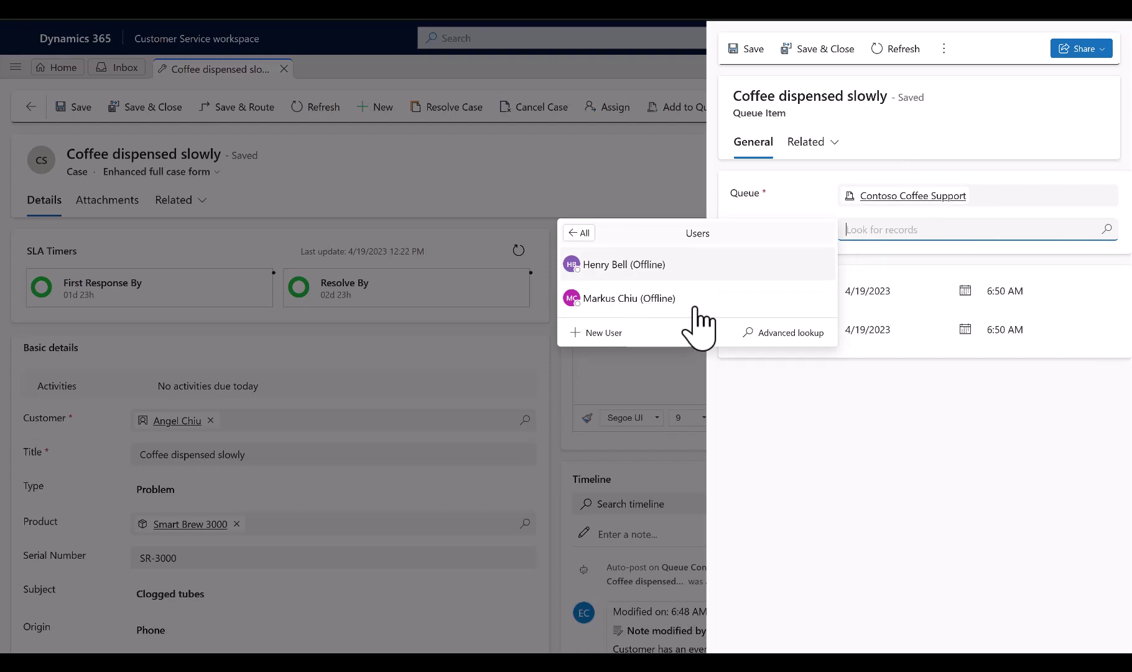
click(630, 299)
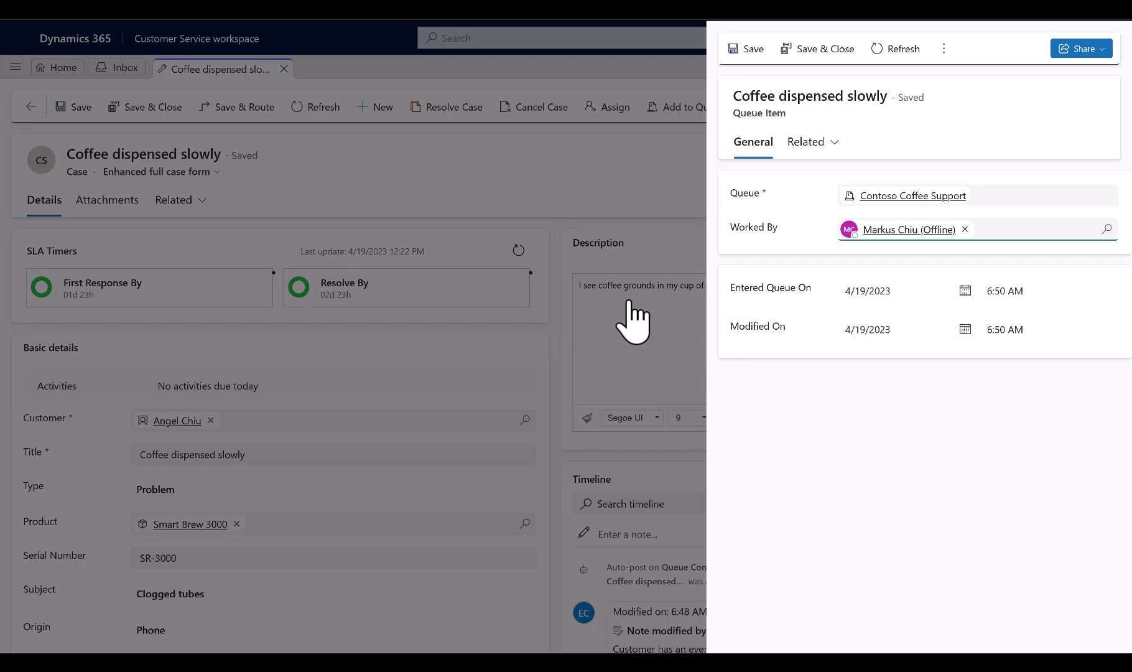
click(813, 49)
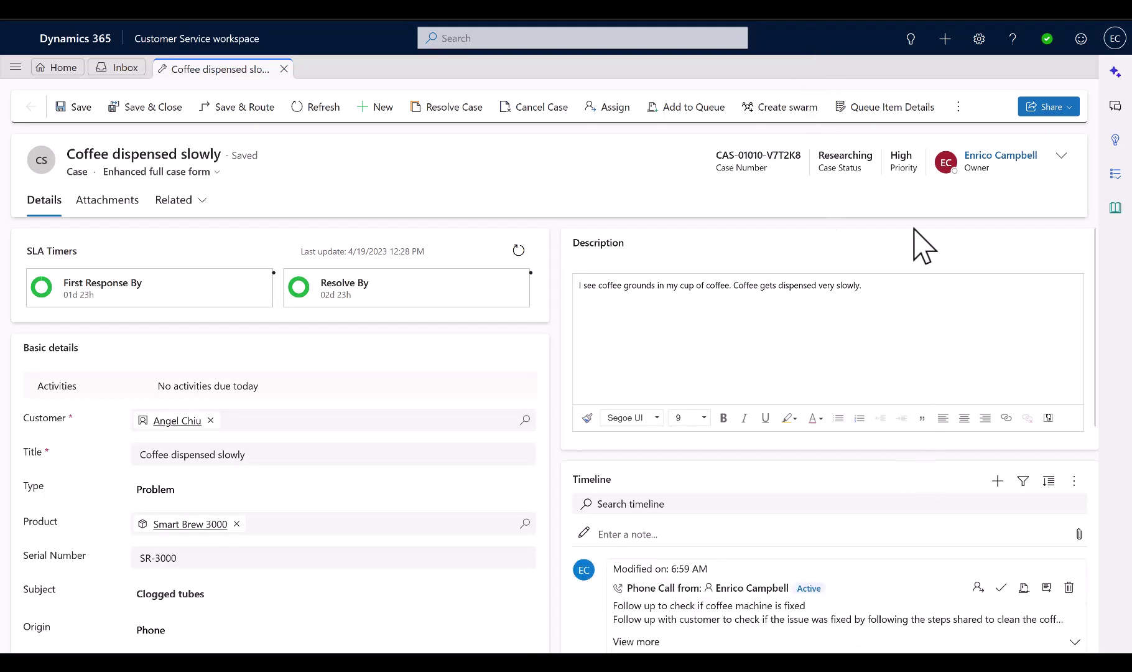
Step: Mark the open follow-up phone call blocking resolution as completed
click(438, 116)
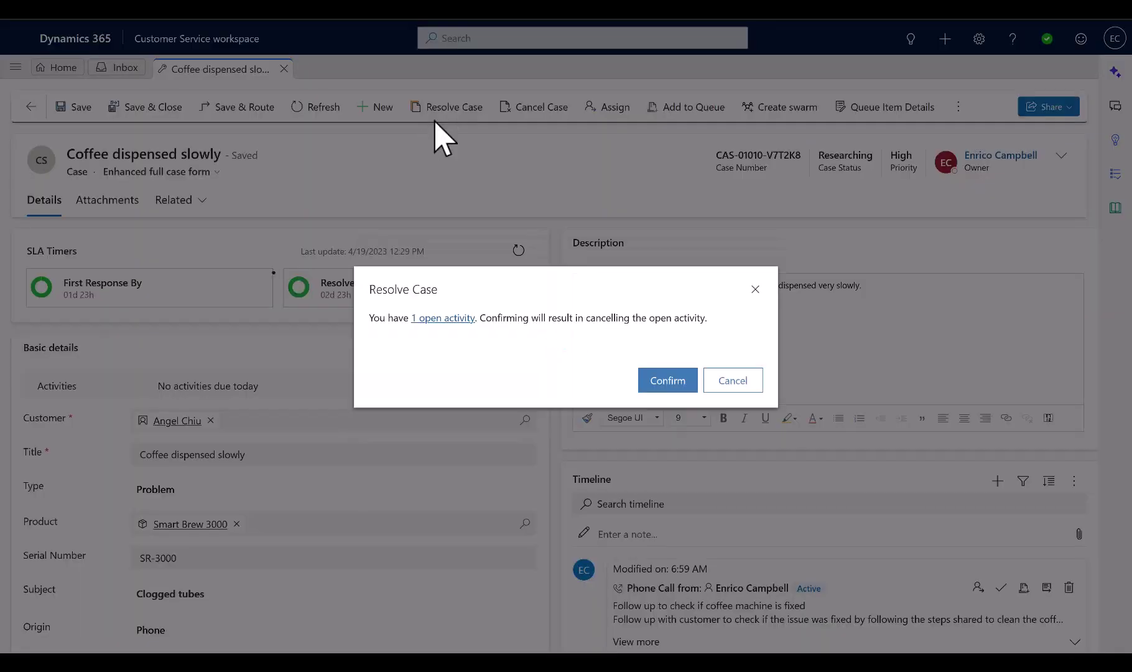
click(432, 320)
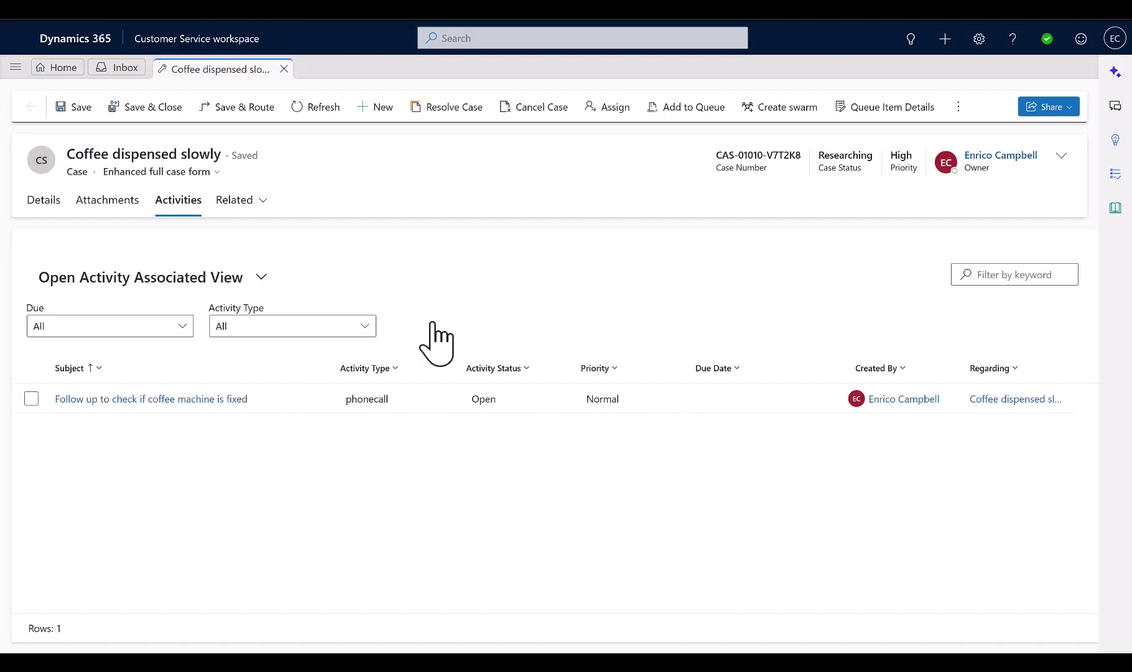
click(30, 399)
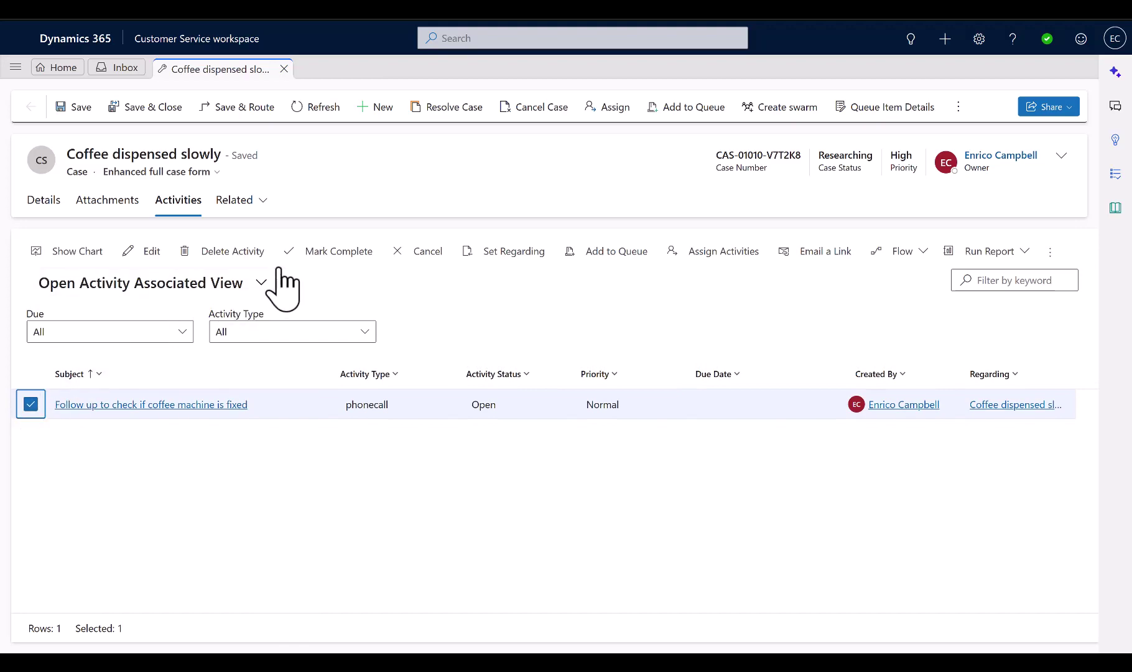
click(312, 255)
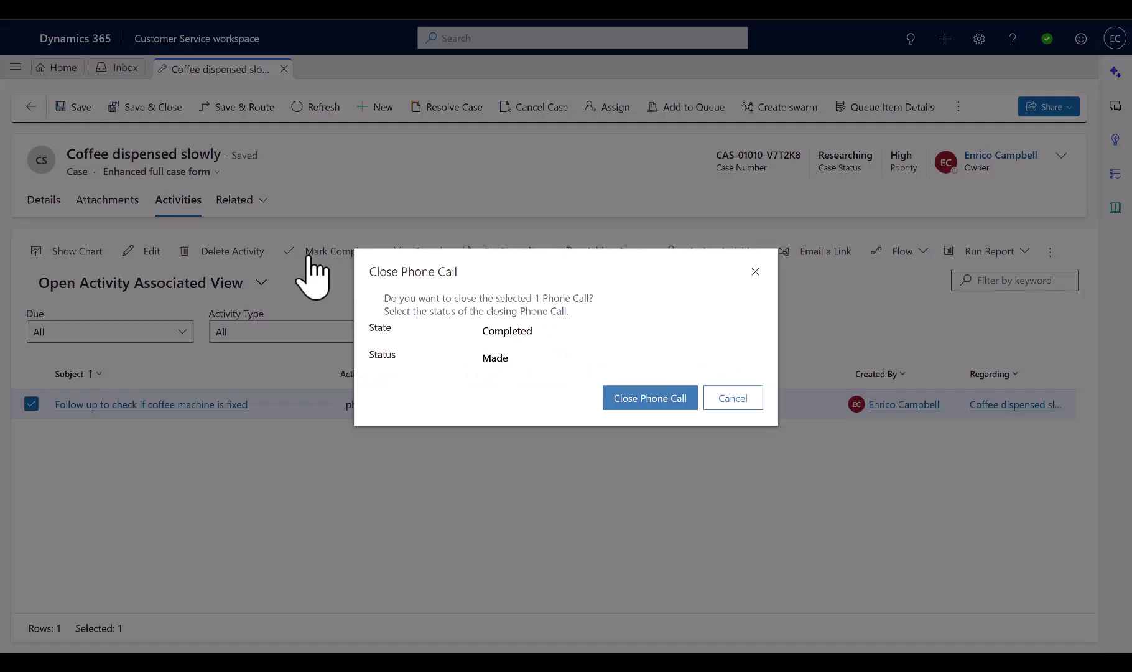
click(616, 404)
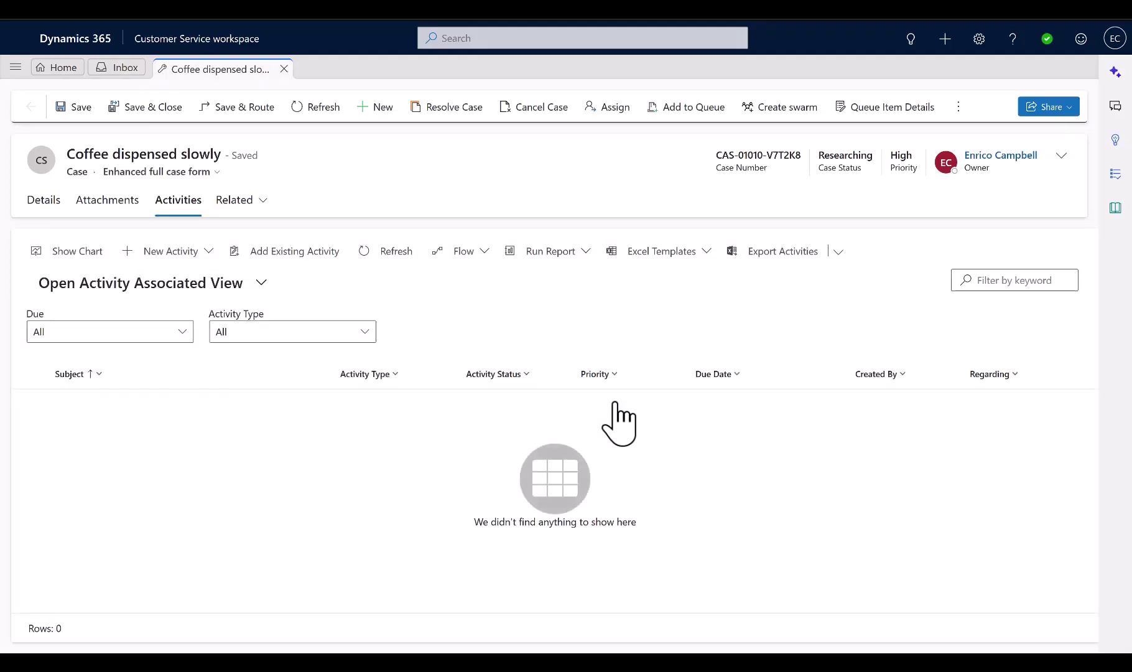
Step: Resolve the case as Problem Solved with a resolution note about the cleaning steps provided
click(459, 111)
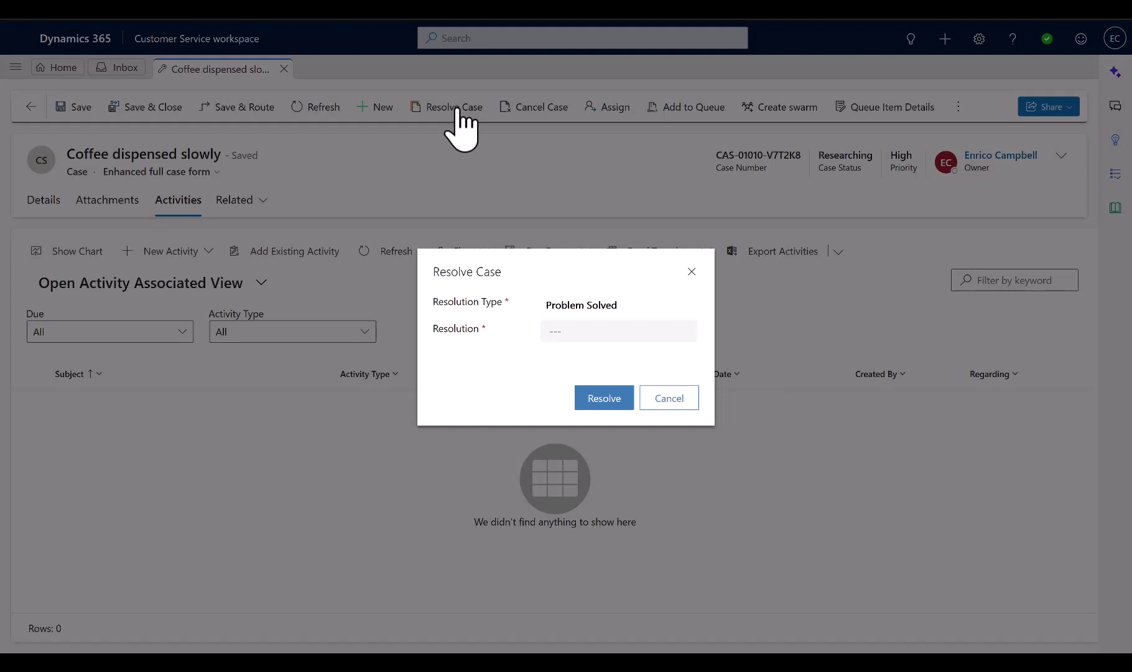
click(553, 336)
text(Provided steps to clean the m ...)
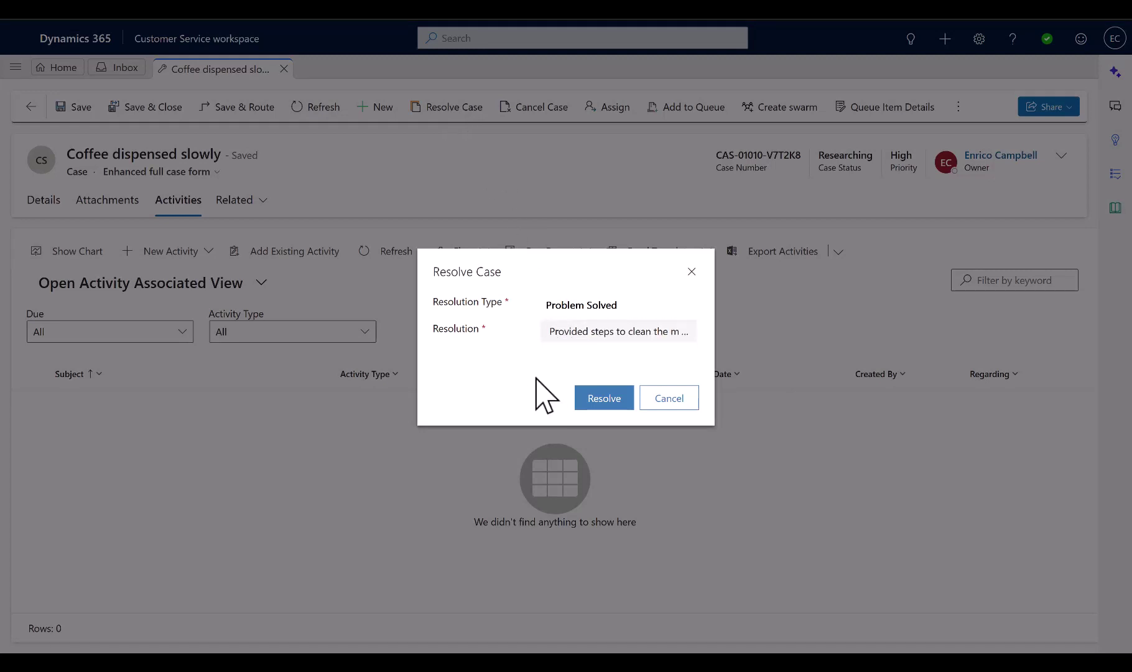
click(602, 403)
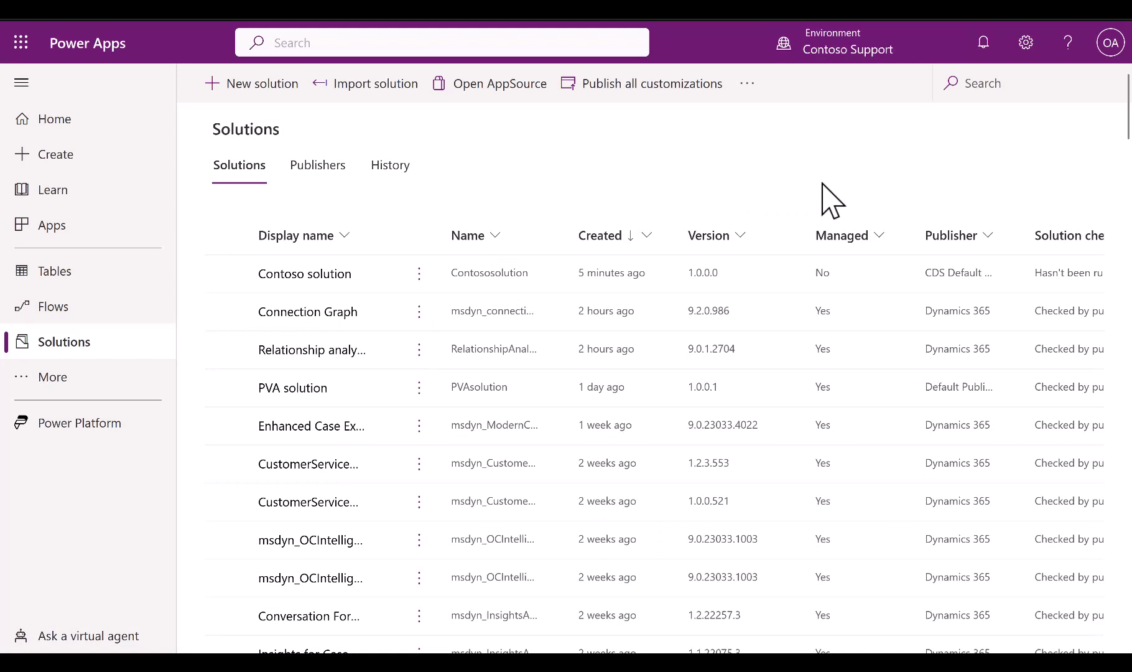
Step: In the Contoso solution, search setting definitions for 'redirect' and select the redirect-to-tab setting
click(305, 275)
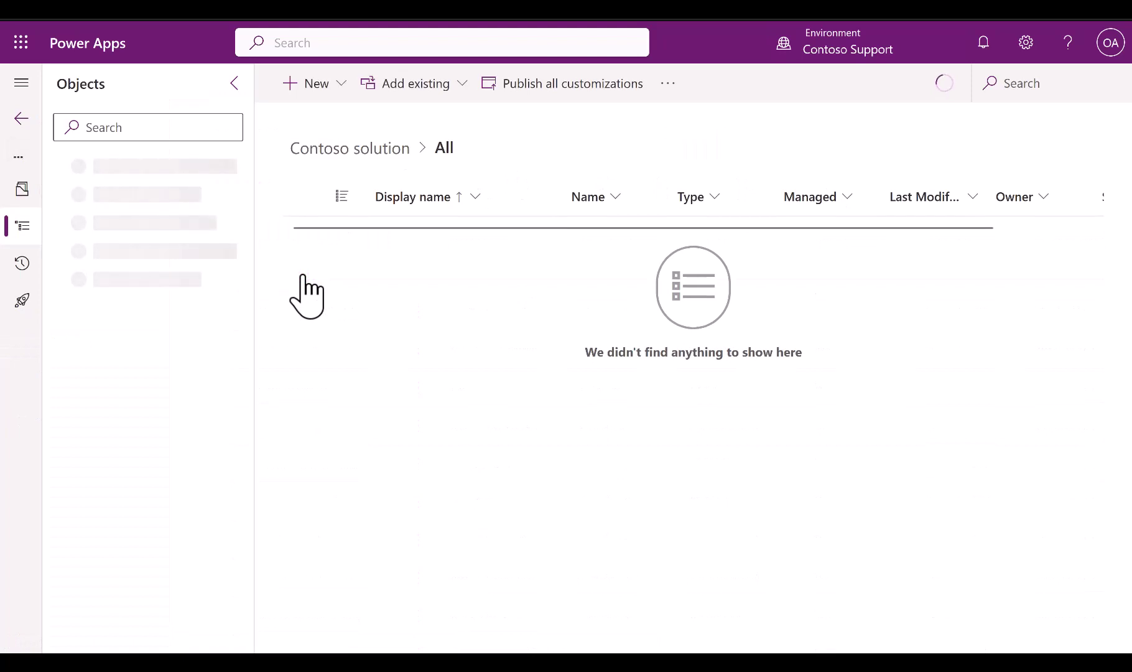
click(460, 91)
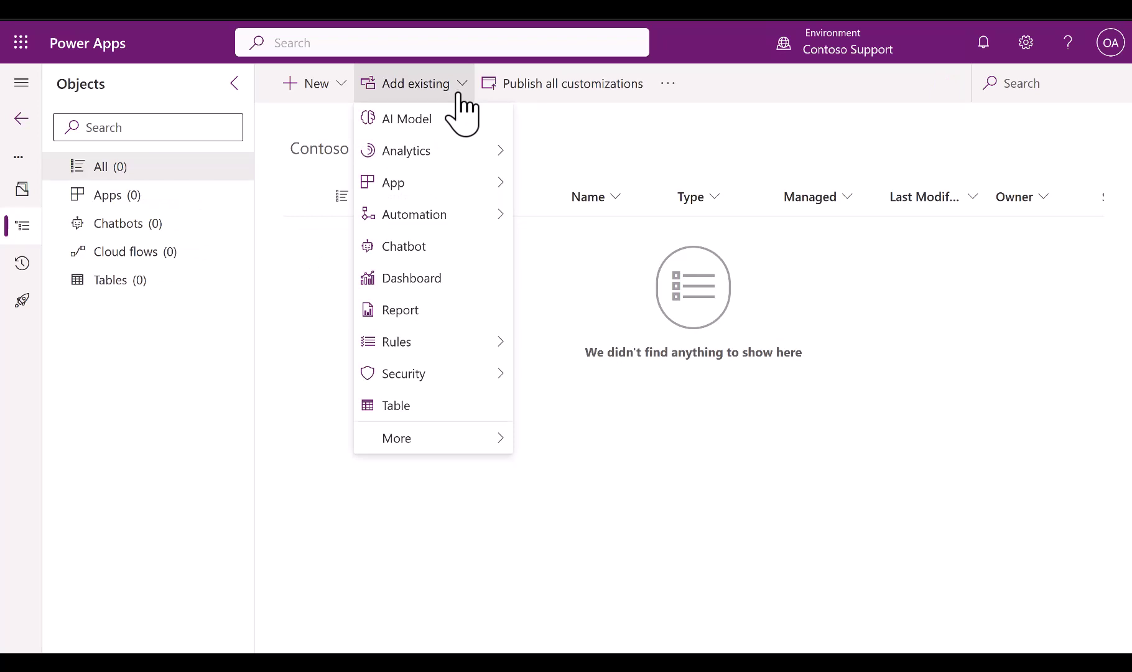
mouse_move(446, 435)
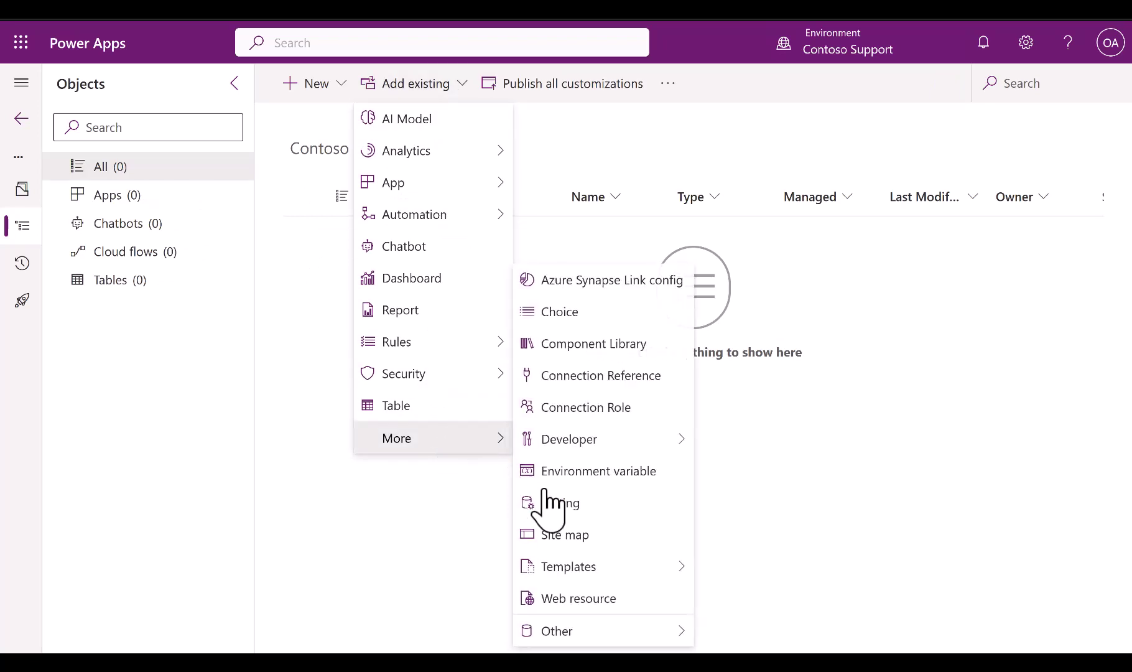
click(575, 507)
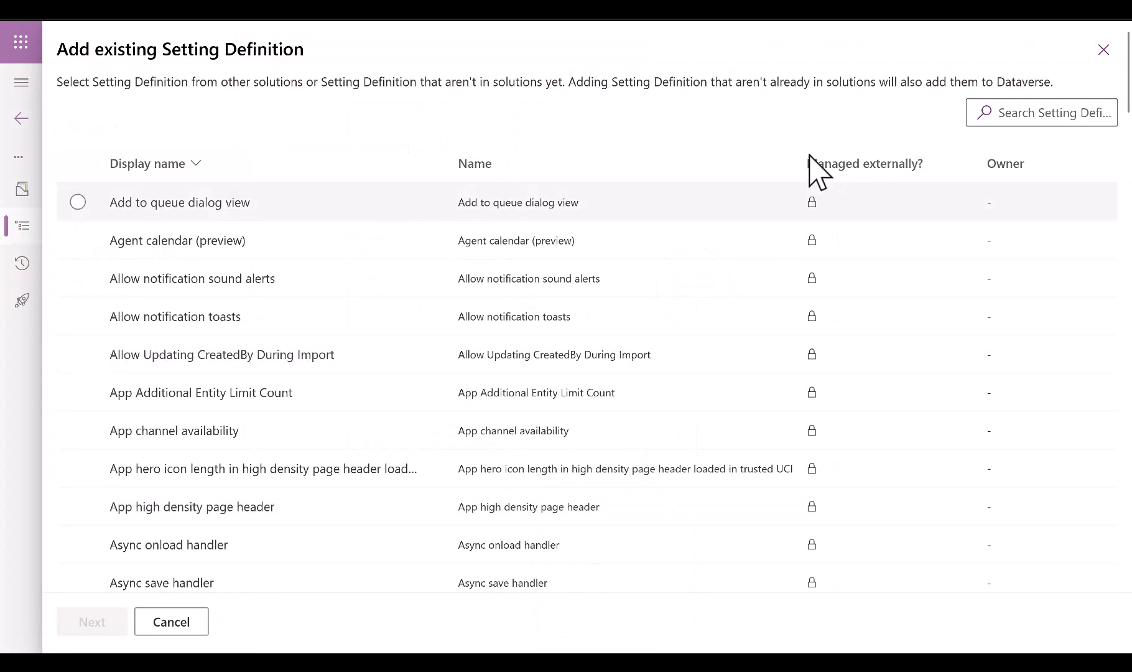
text(redirect)
click(77, 202)
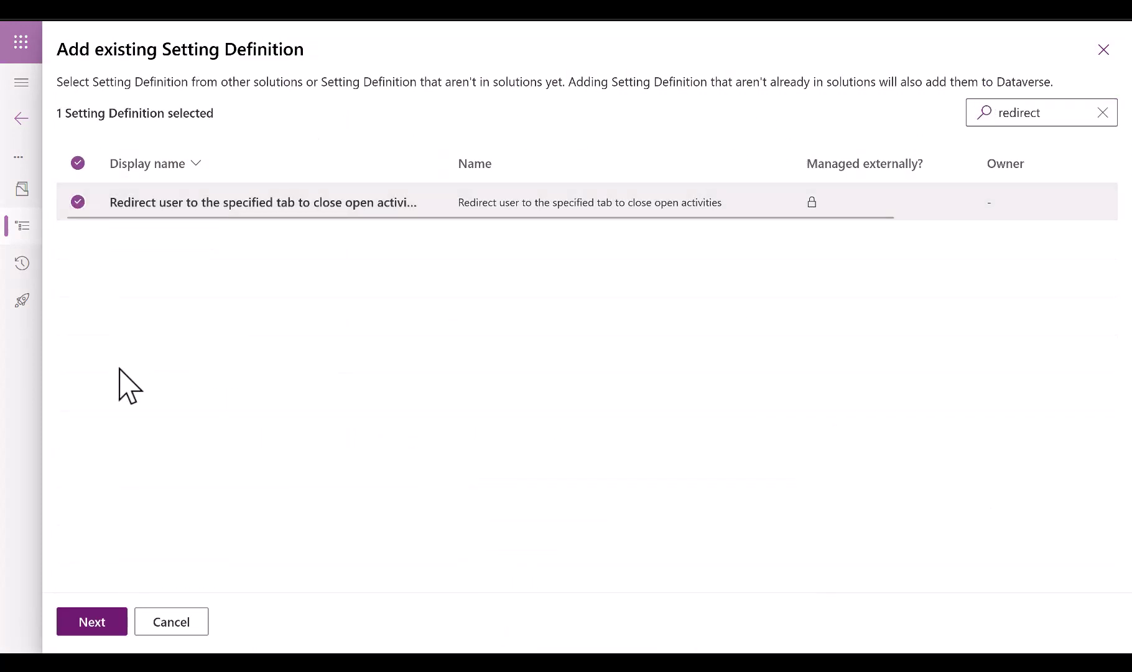
click(101, 622)
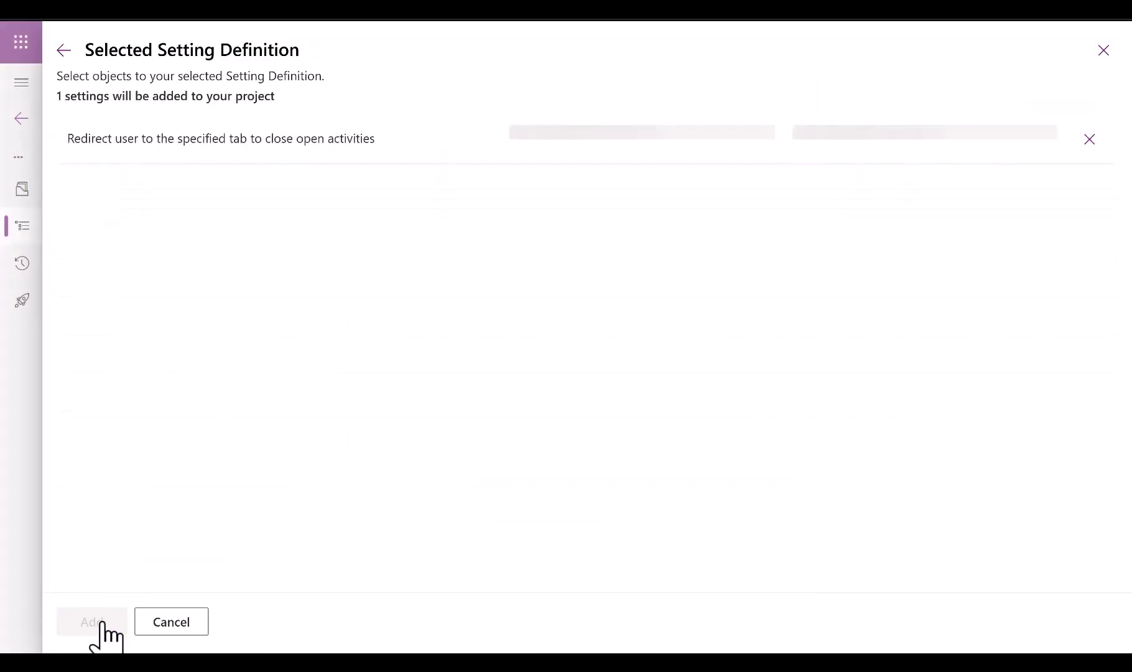
Step: Confirm adding the redirect setting, then add the Customer Service workspace model-driven app to Contoso
click(101, 623)
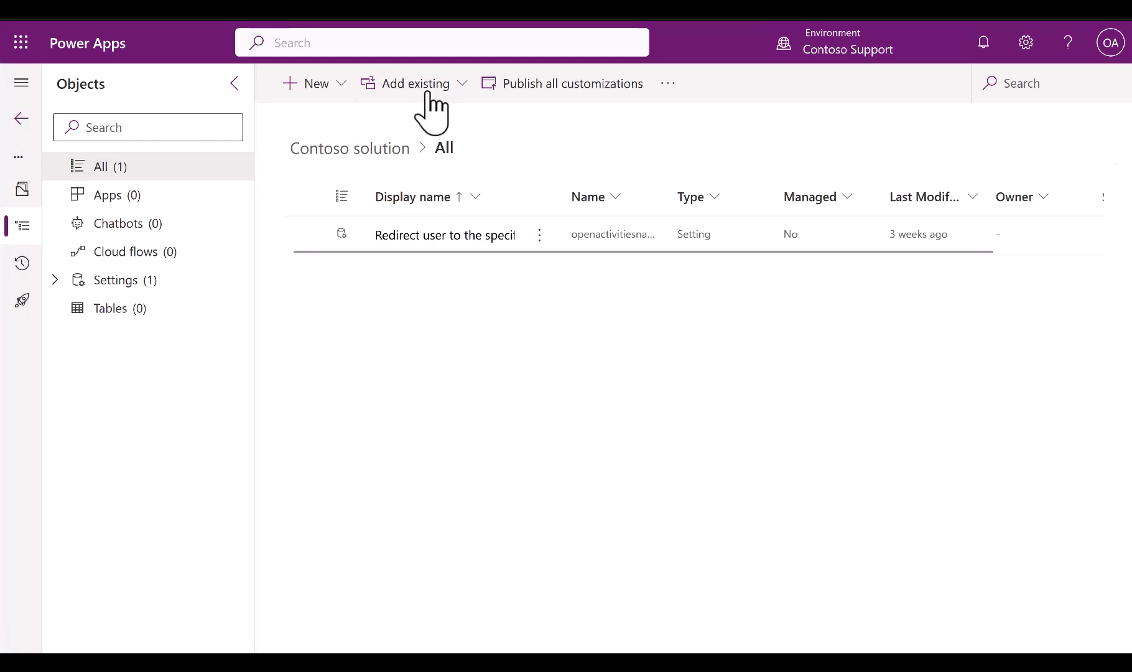
click(445, 85)
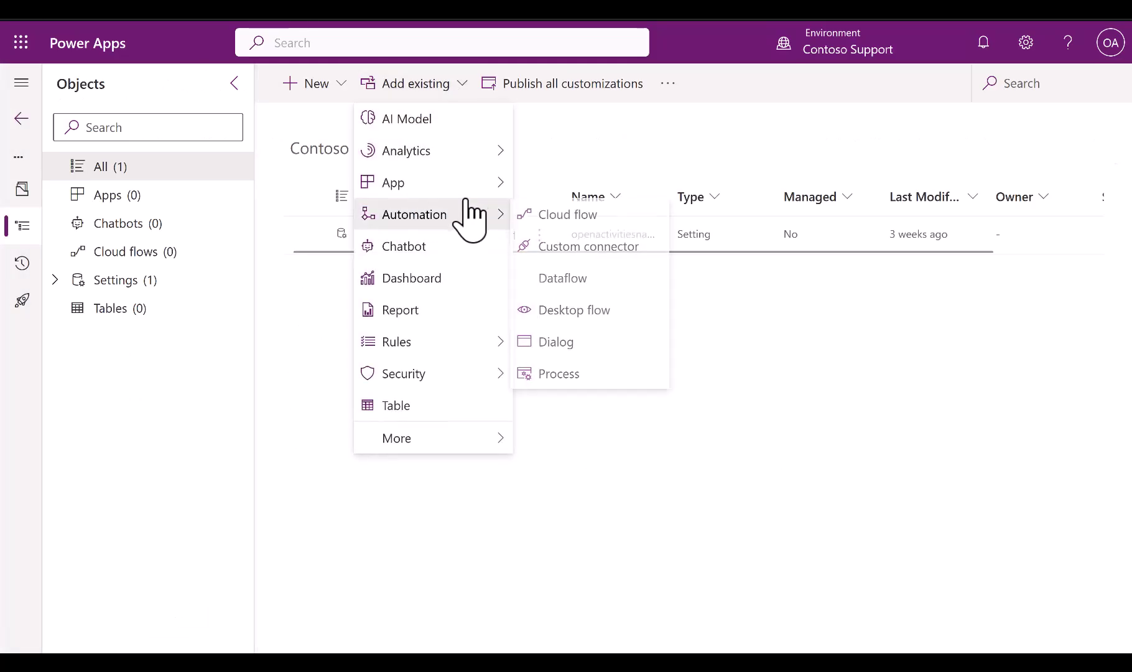
mouse_move(472, 183)
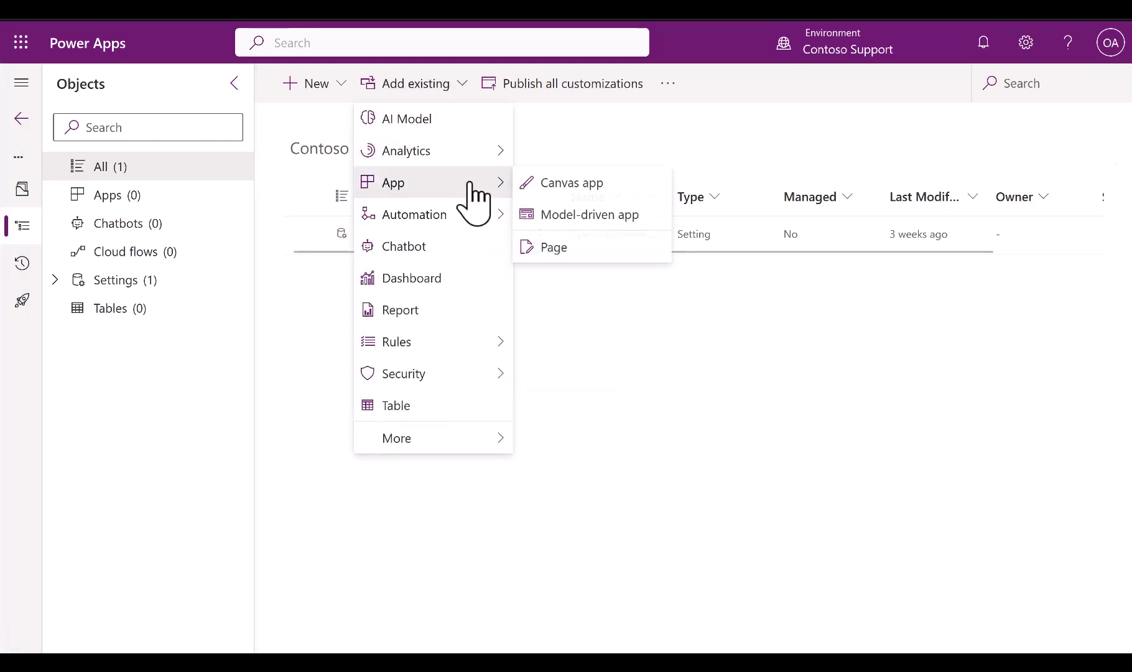
click(561, 215)
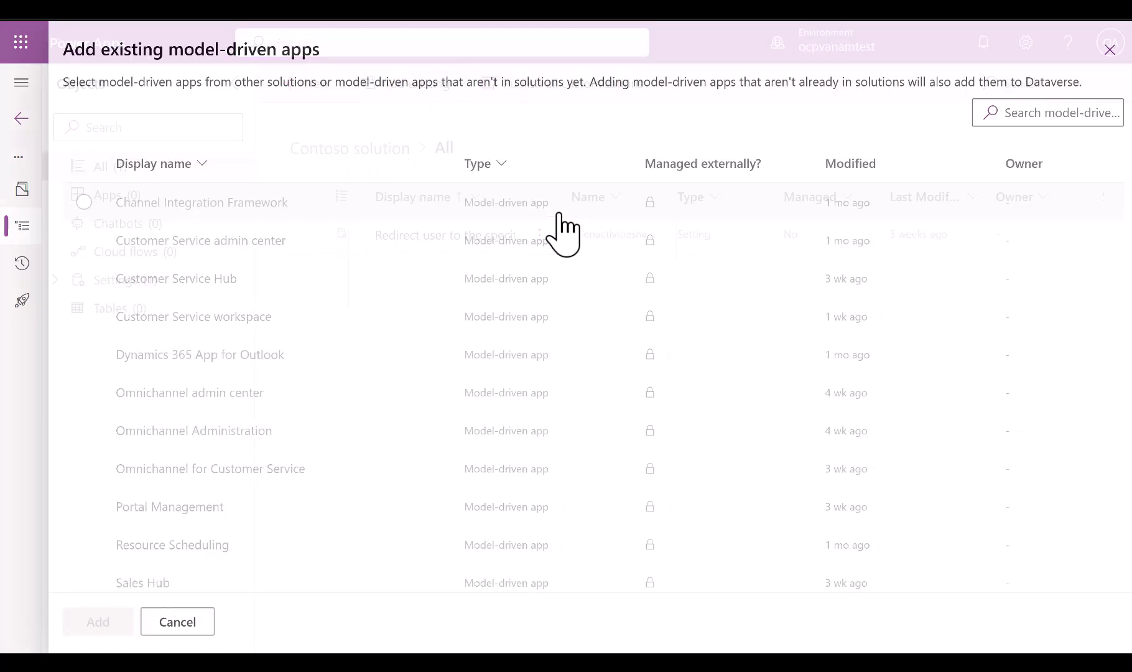
click(232, 318)
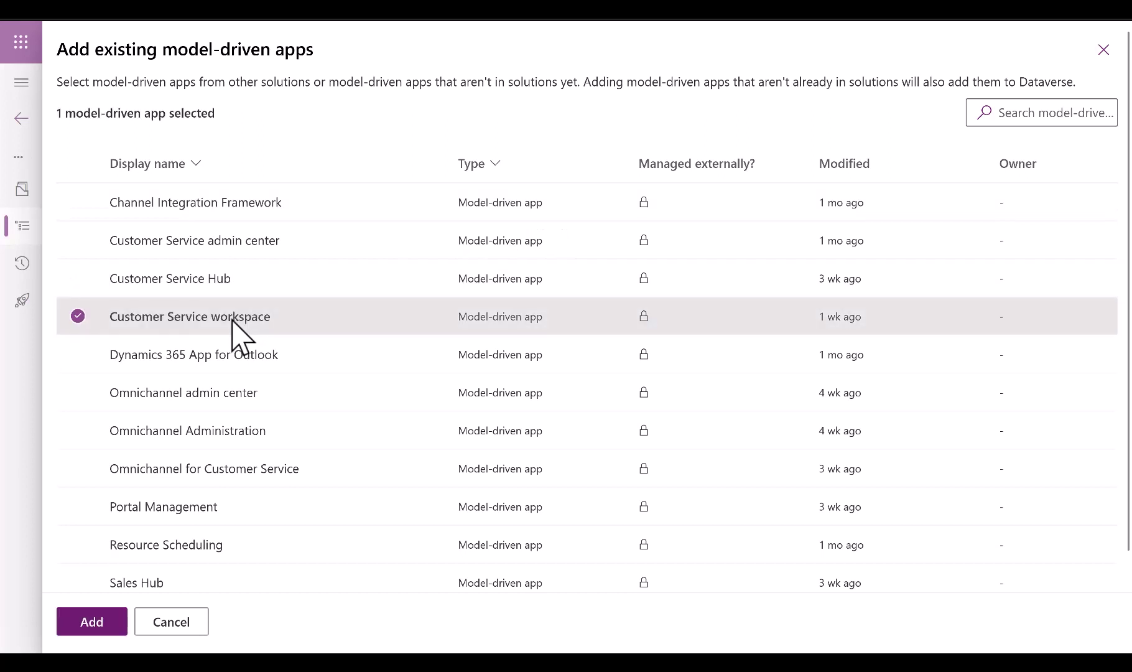
click(93, 627)
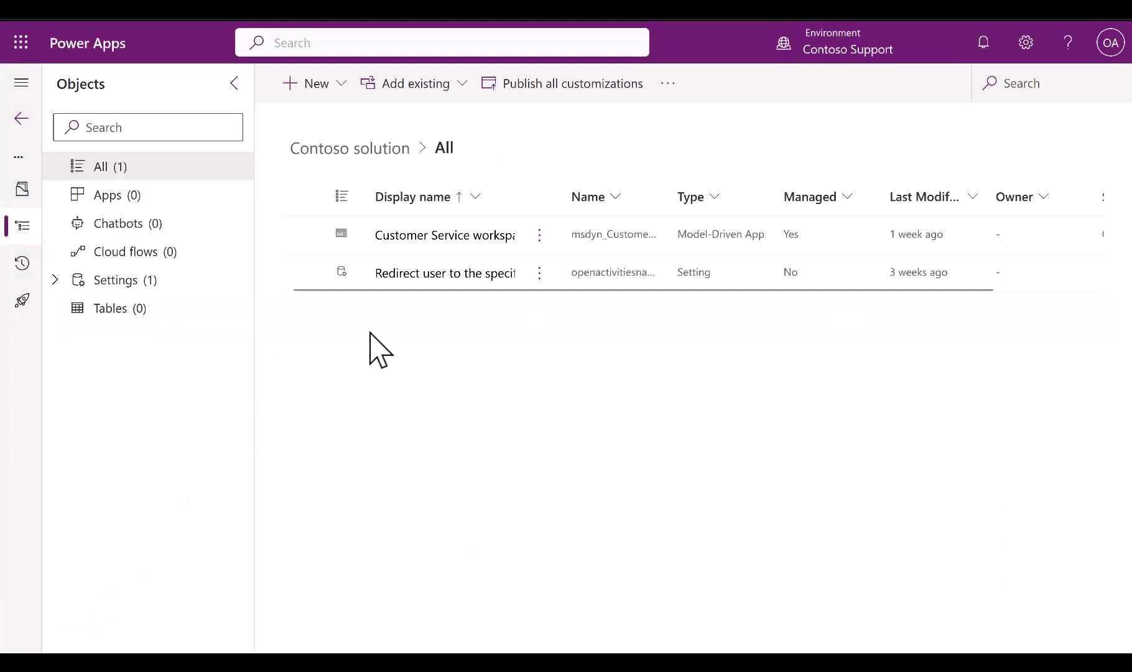
Step: Override the redirect setting's environment value from navActivities to CASERELATIONSHIP_TAB and save it
click(436, 273)
scroll(1125, 482, down, 3)
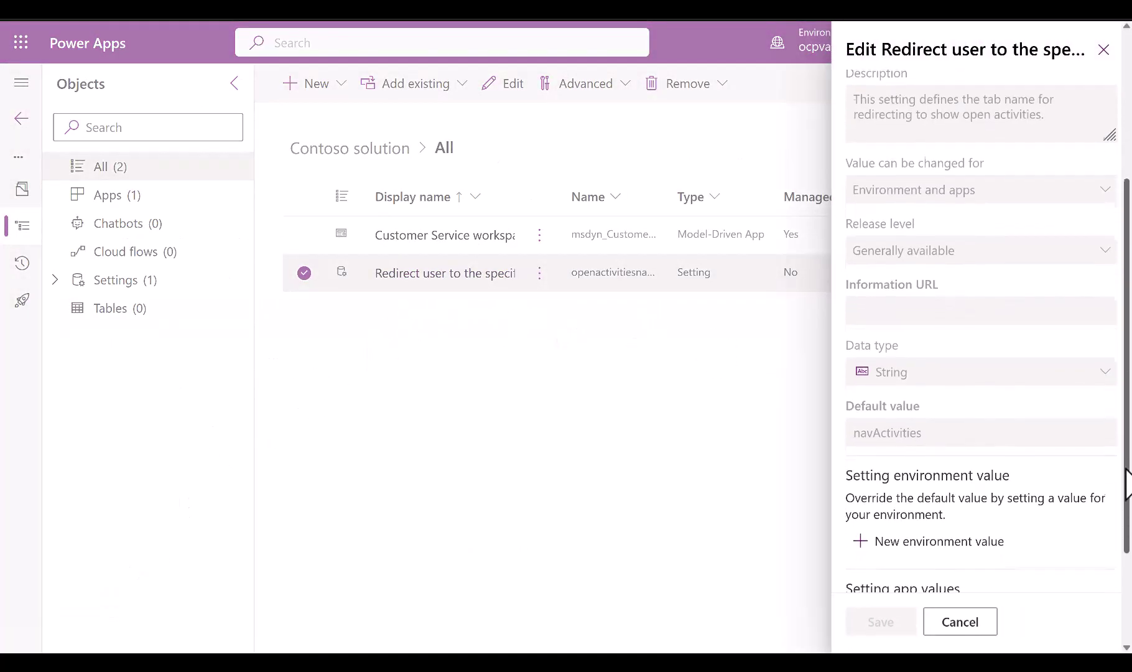
scroll(1127, 481, down, 2)
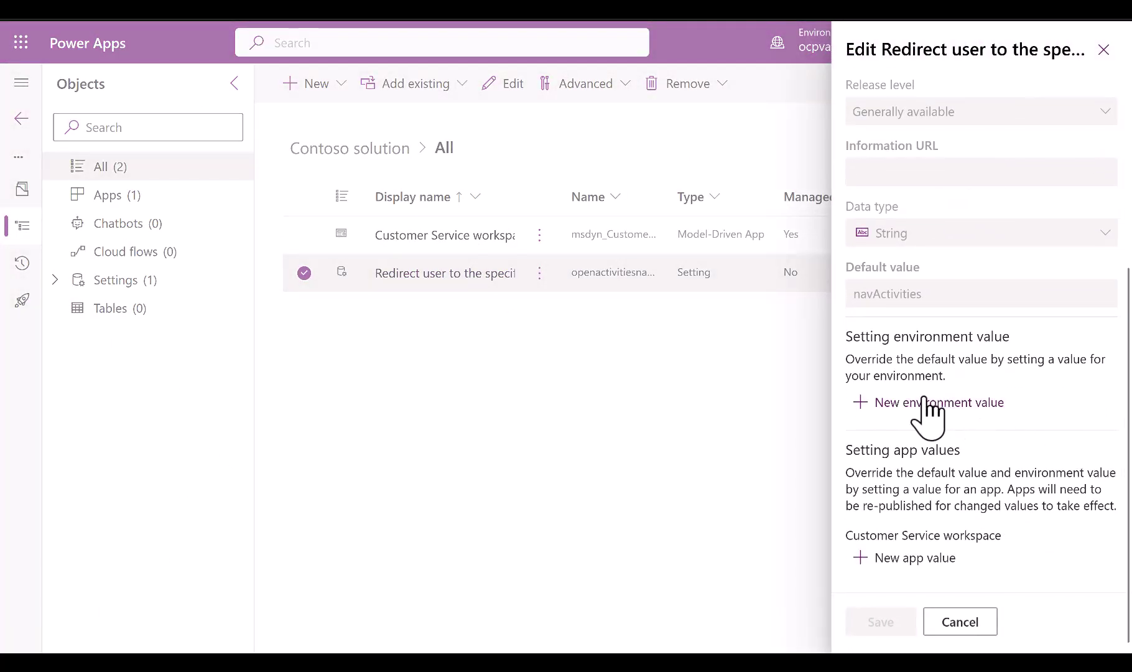
click(927, 404)
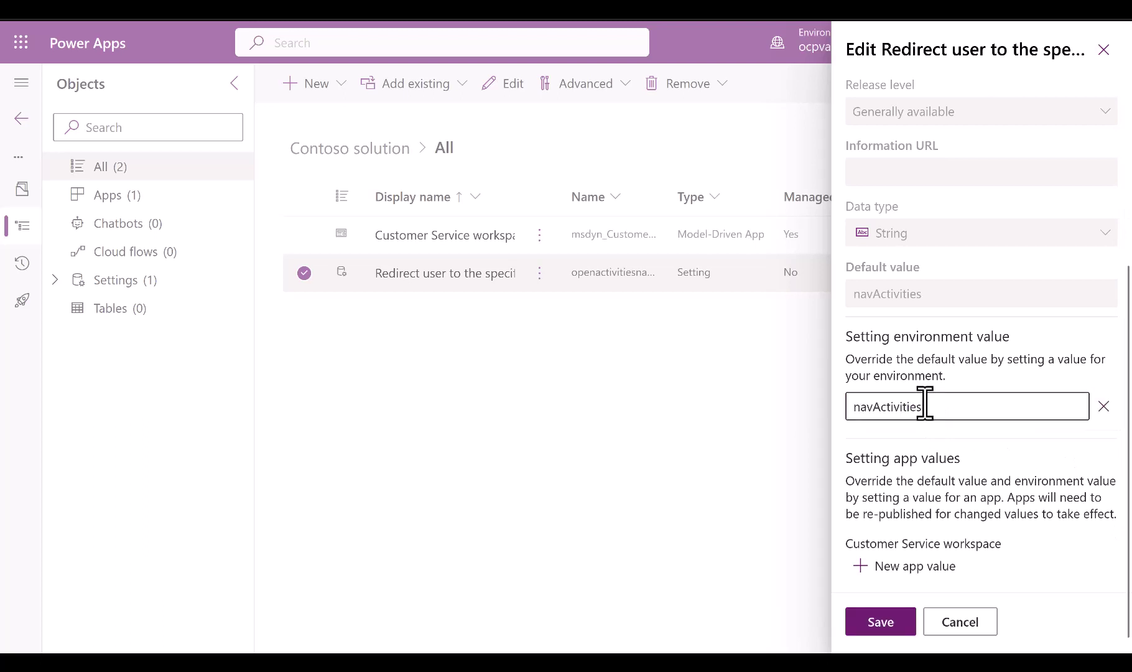
drag(925, 405, 844, 411)
text(CASERELATIONSHIP_TAB)
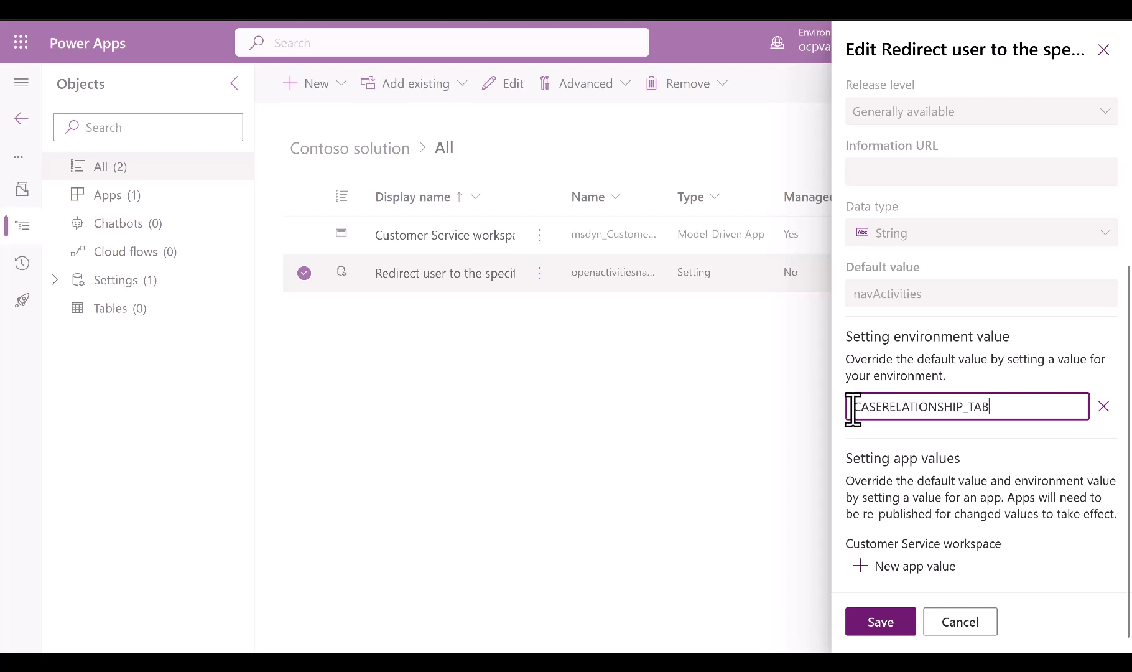
click(879, 624)
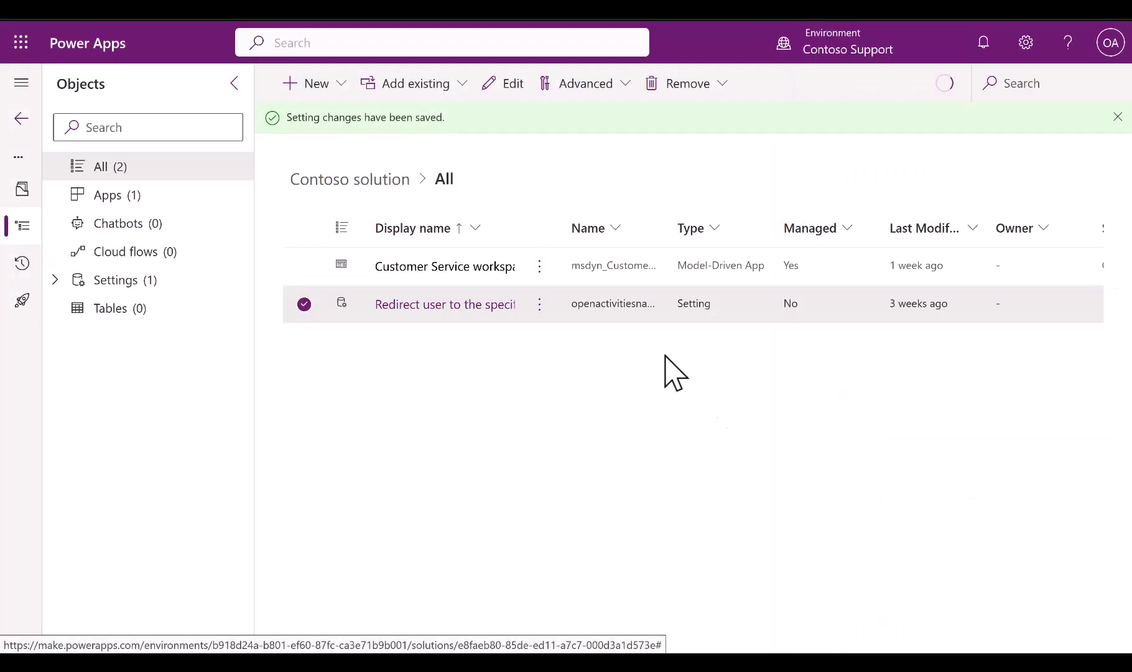
click(455, 86)
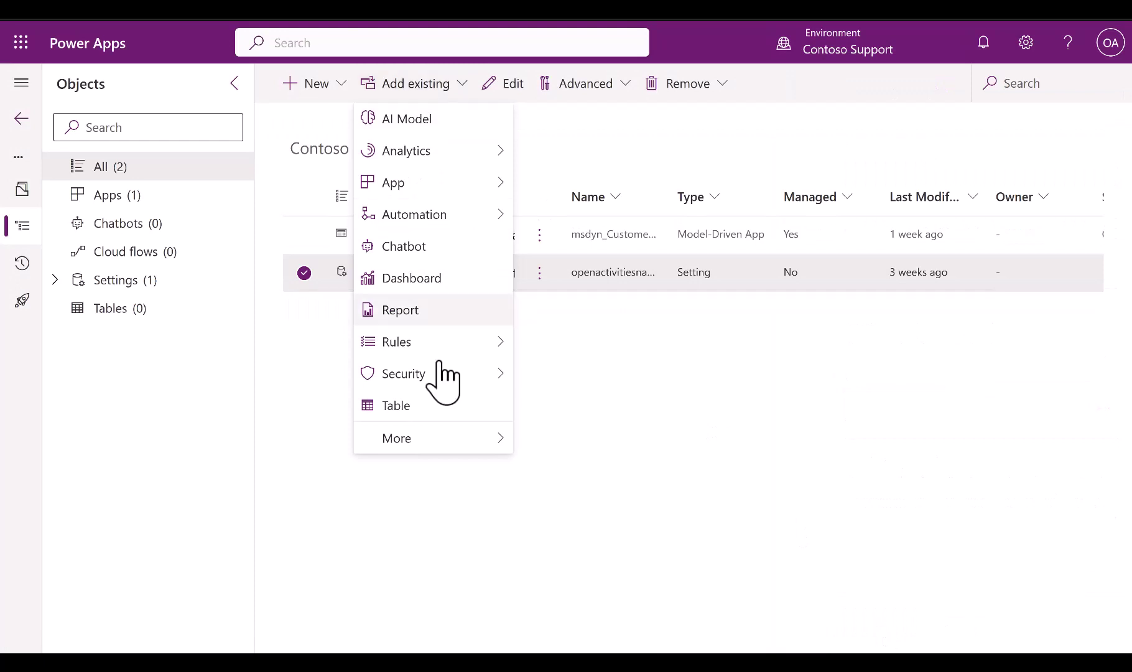
Step: Add the Enable minimal case resolution setting (searched 'ble min') and save its environment value as No
mouse_move(441, 440)
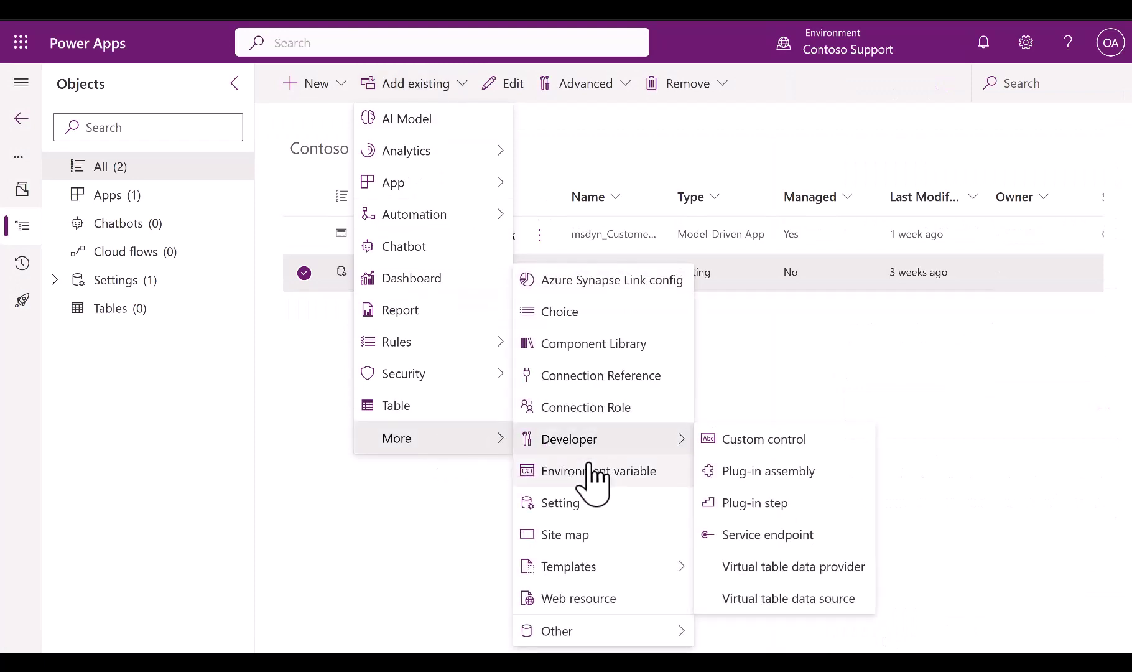
click(591, 525)
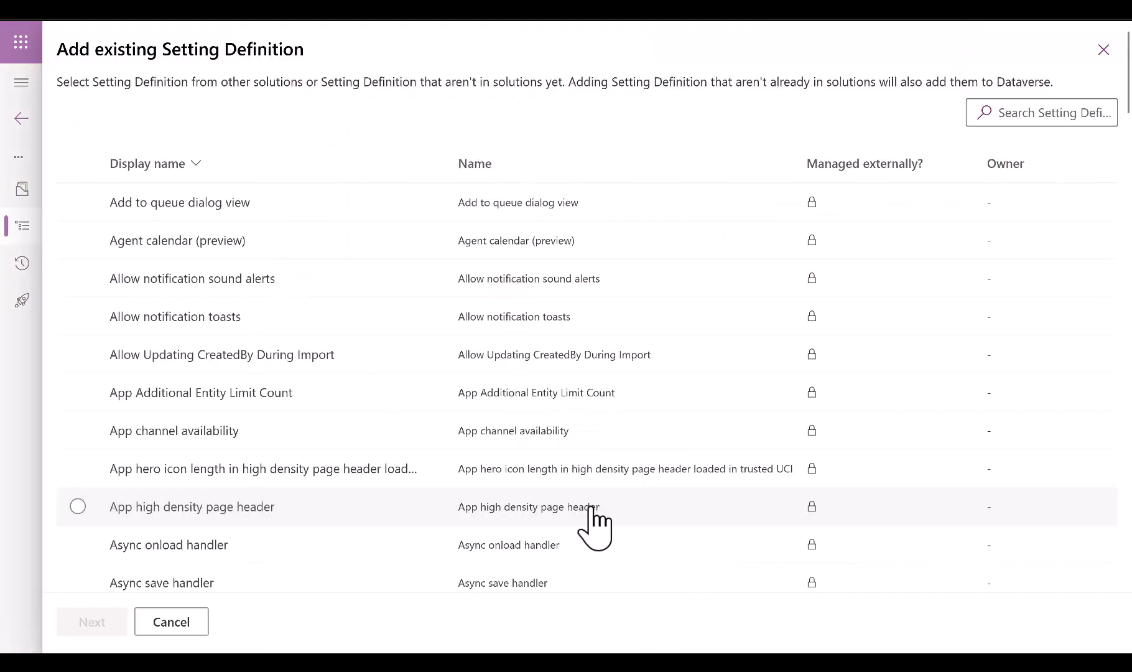
click(1032, 114)
text(ble min)
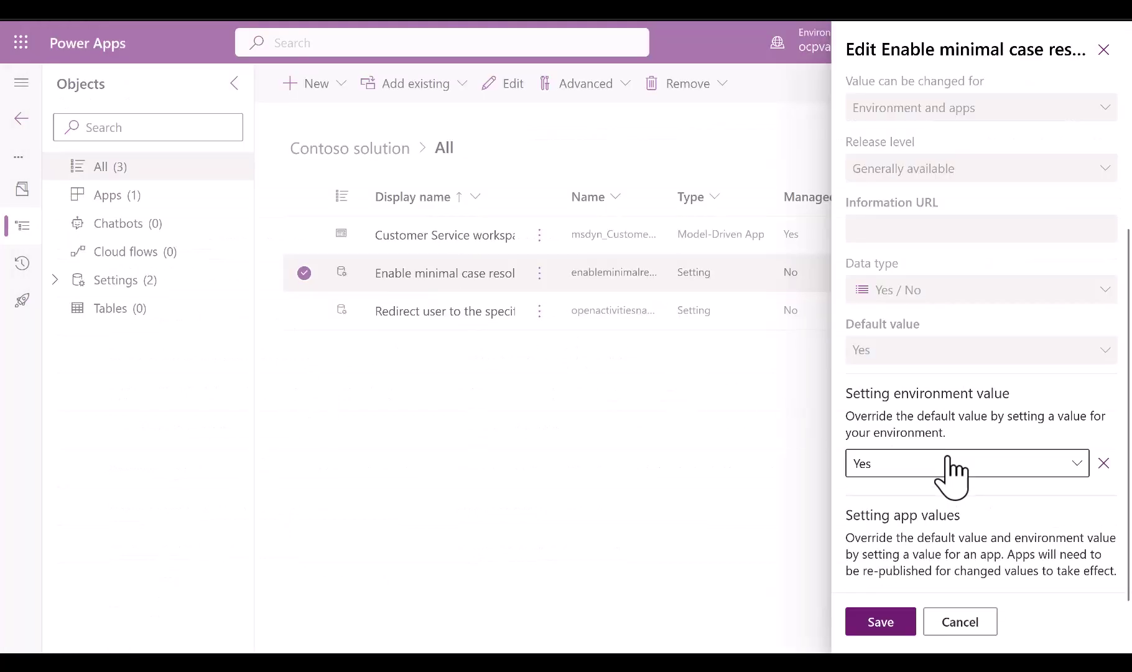
click(950, 466)
click(917, 528)
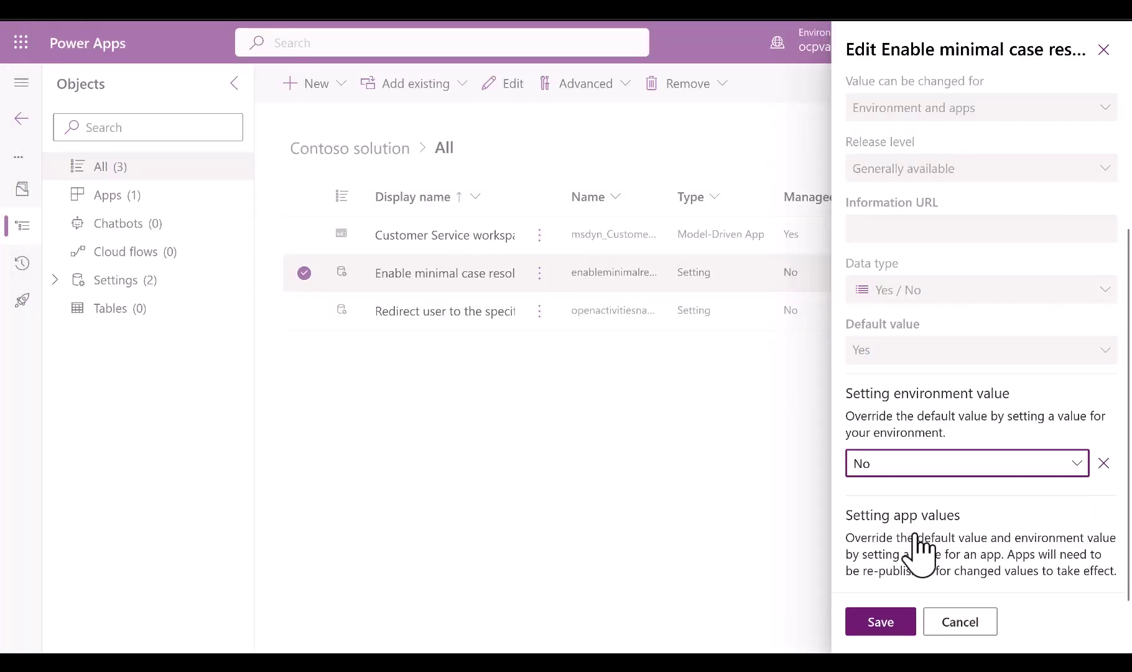
click(881, 622)
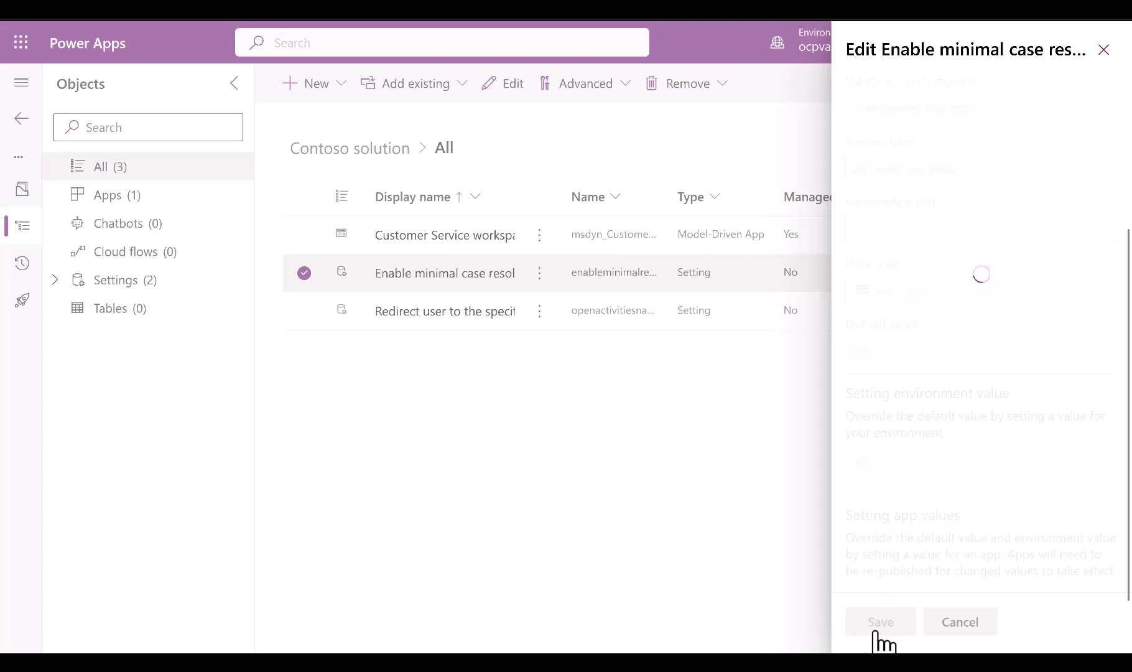